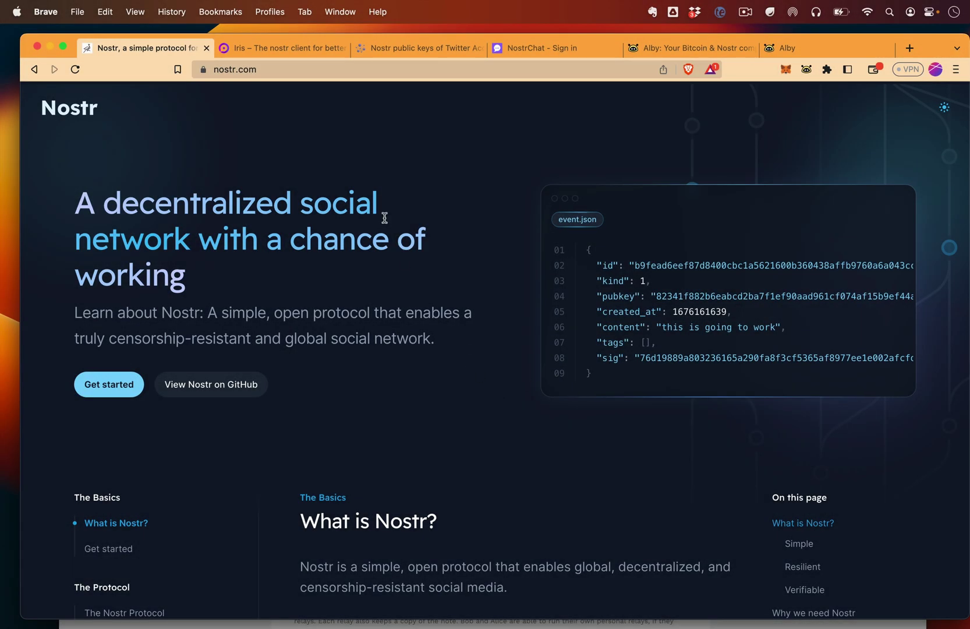
On the iris.to sign-up page, enter a display name for the new account and press Go.
left_click(291, 52)
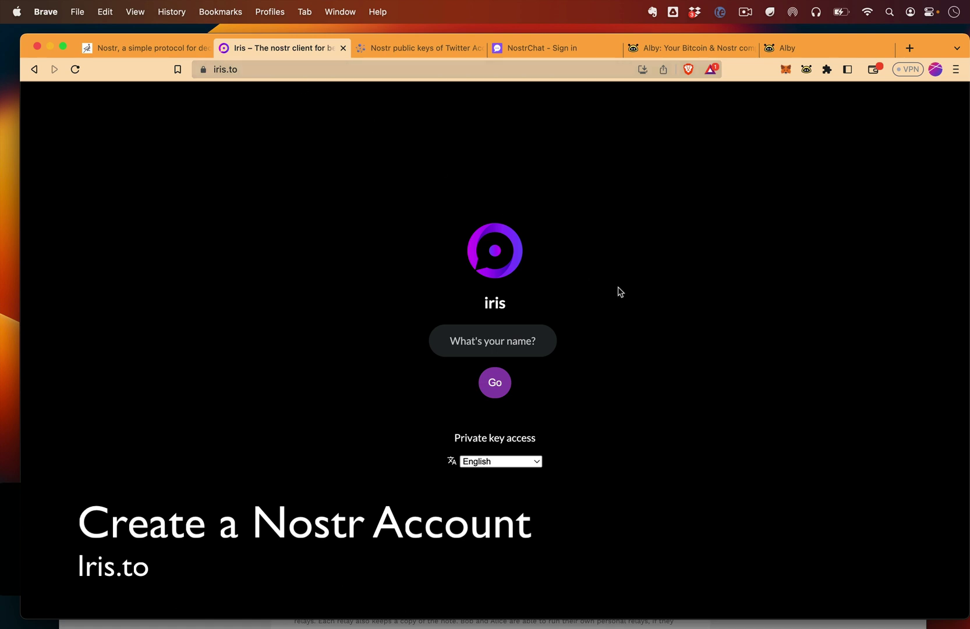
left_click(518, 333)
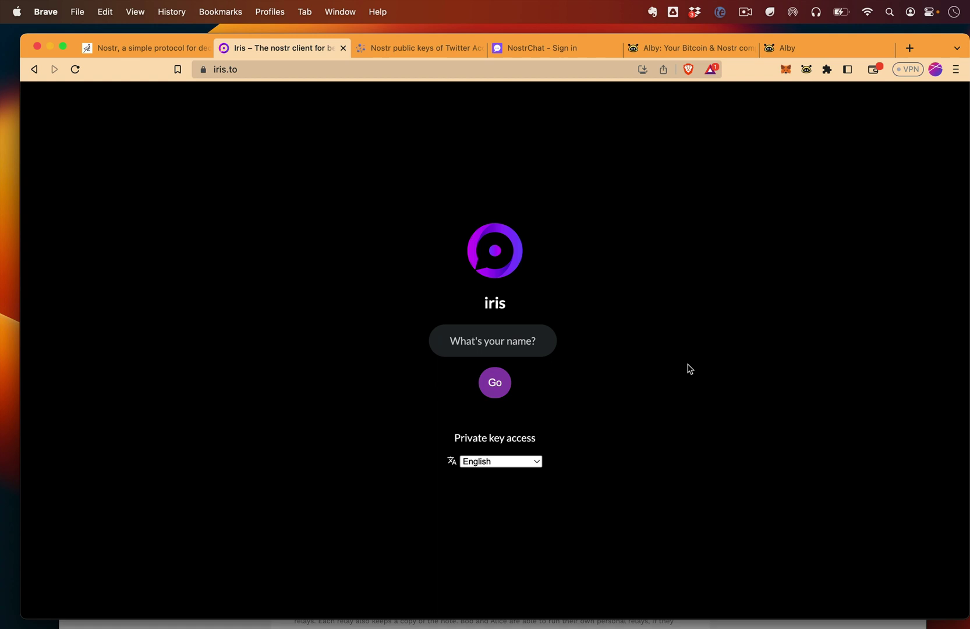
type("chriscastig")
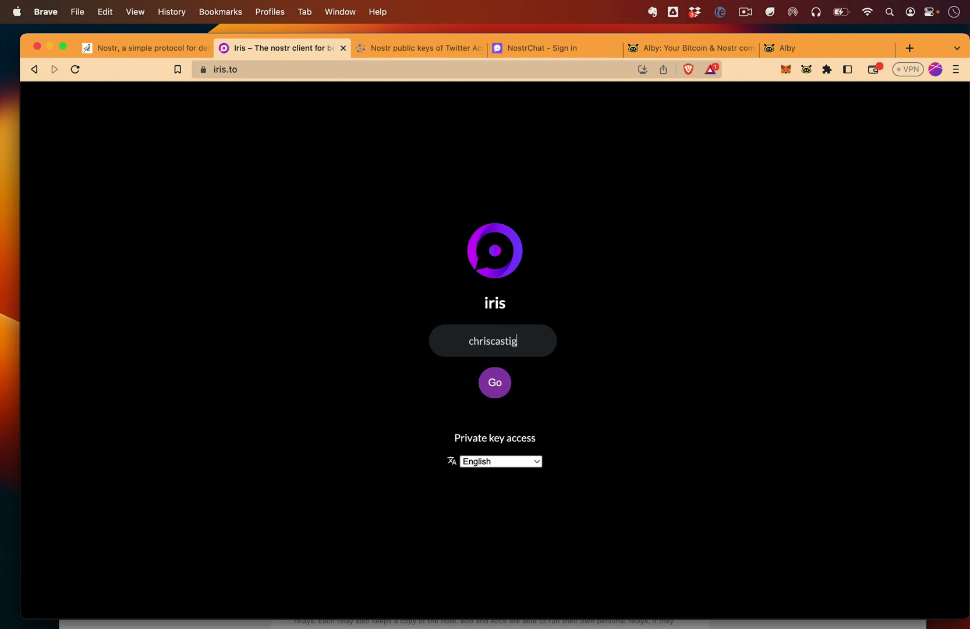
key("super+a")
type("castig")
left_click(493, 394)
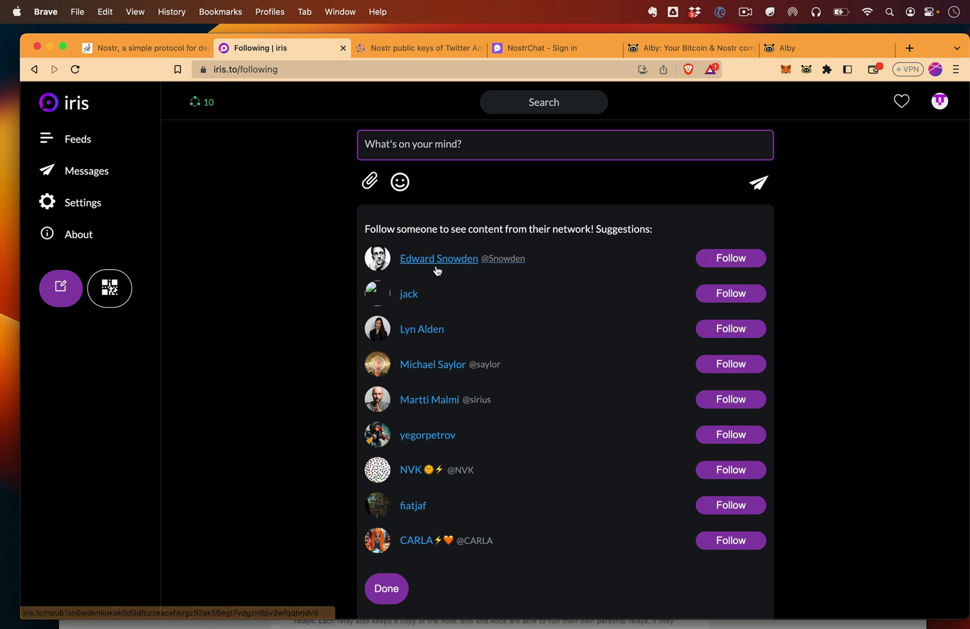
Follow the first three suggested accounts.
left_click(739, 264)
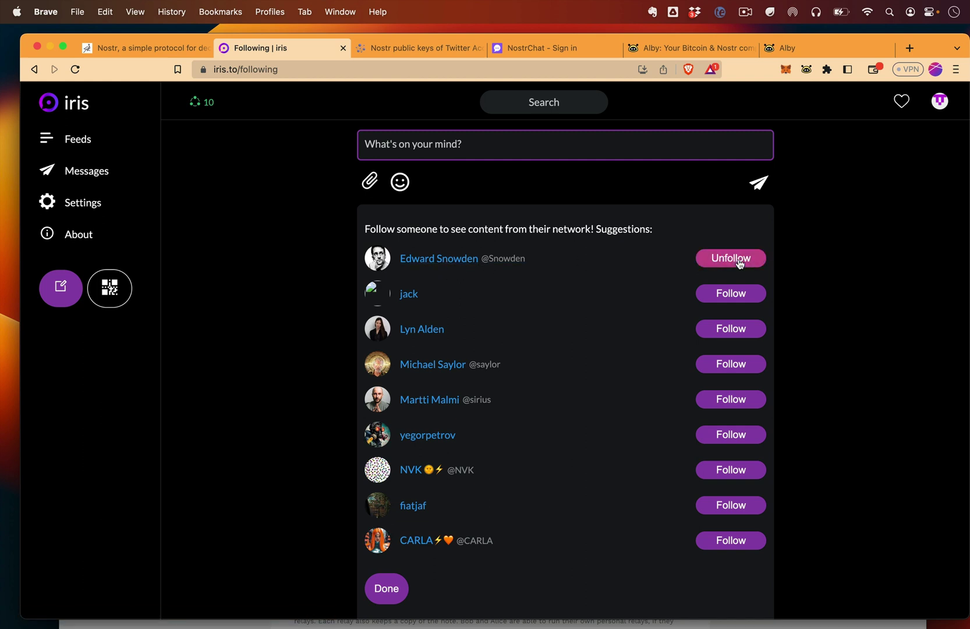
left_click(737, 297)
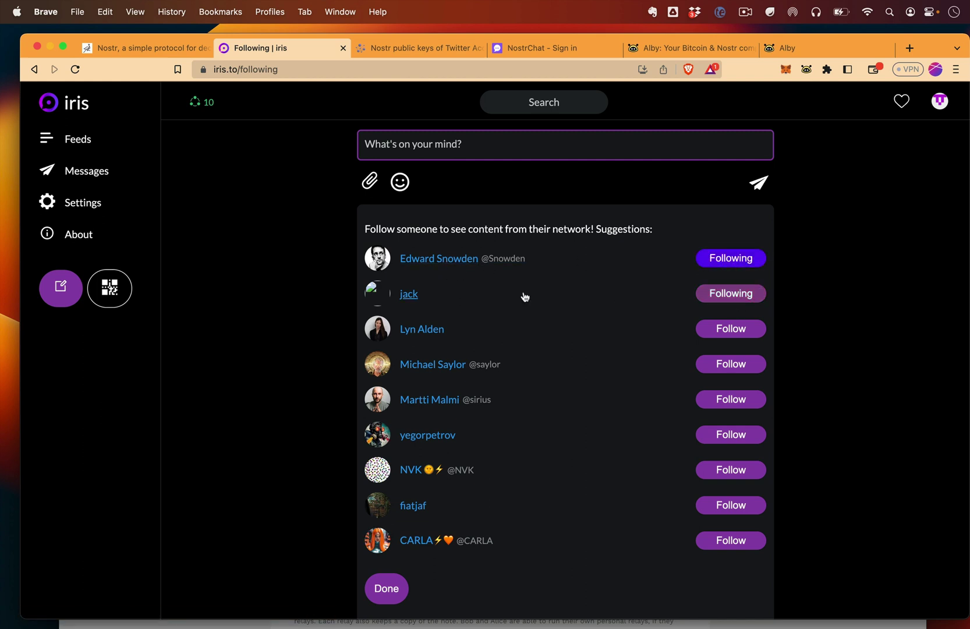
left_click(734, 329)
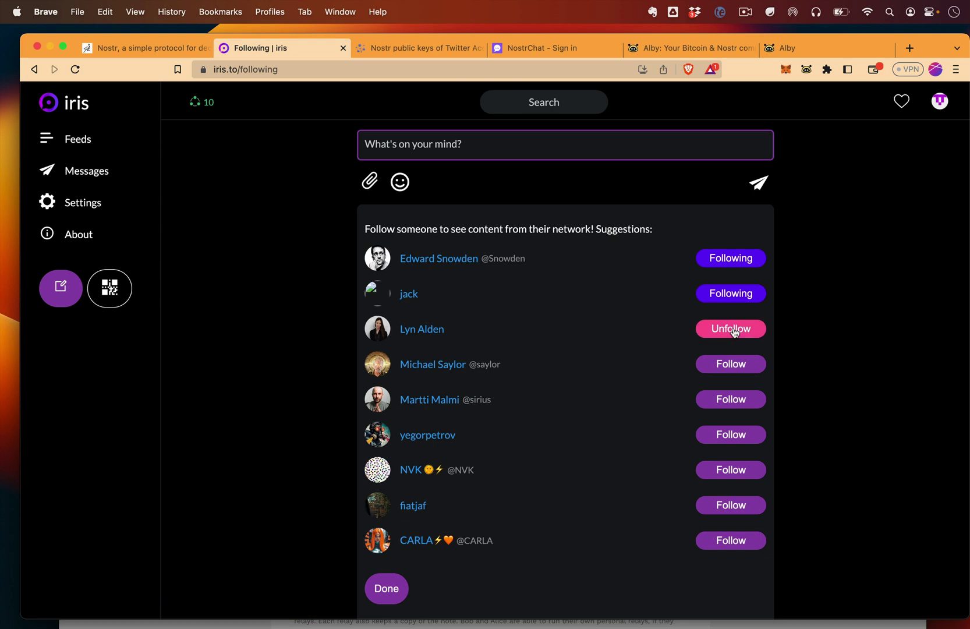
Open the first followed account's profile and scroll through its posts.
left_click(453, 262)
scroll(701, 427, "down", 3)
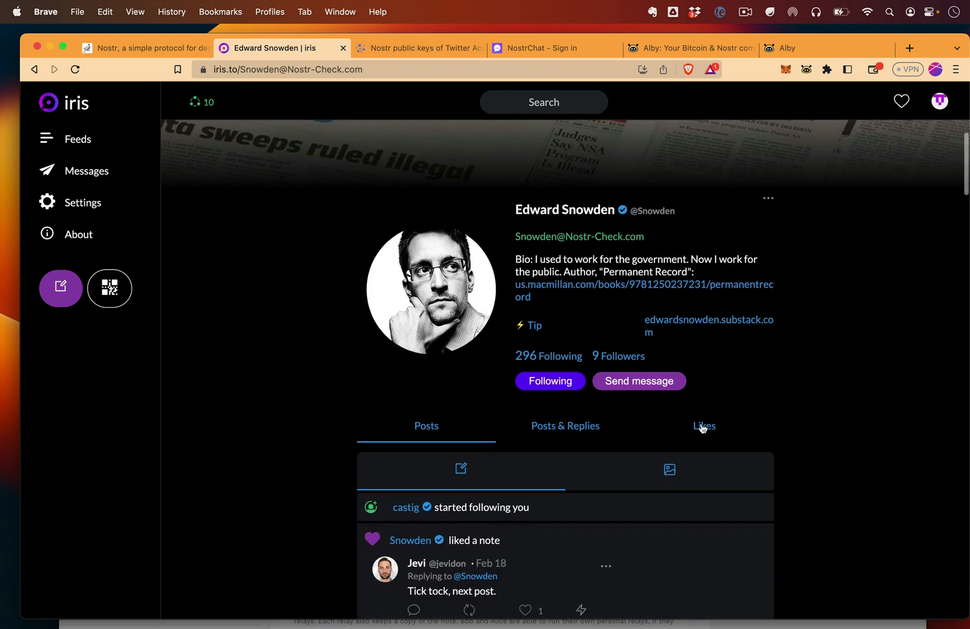
scroll(701, 427, "down", 5)
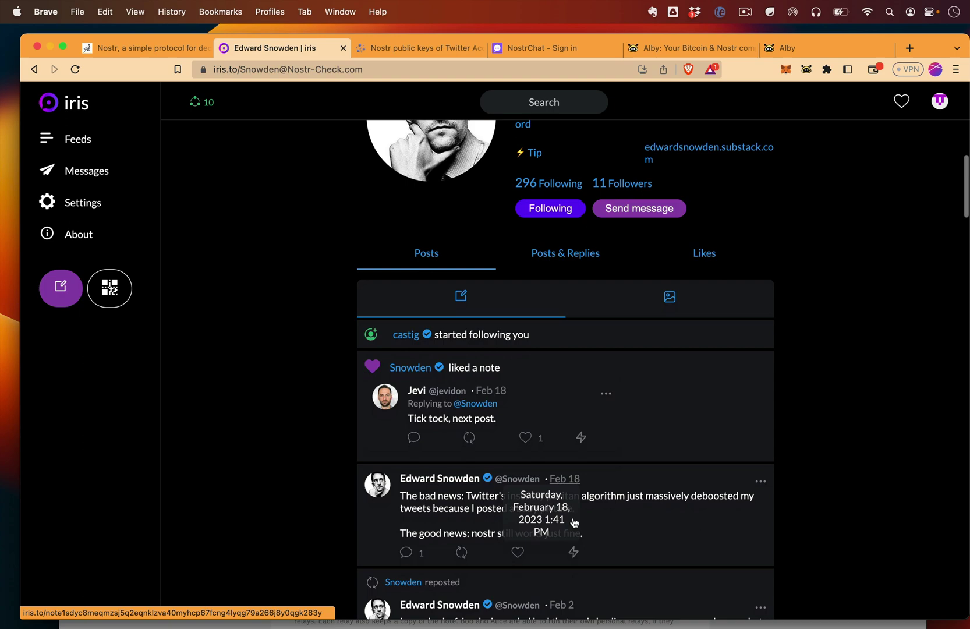
scroll(574, 522, "up", 2)
scroll(594, 319, "up", 1)
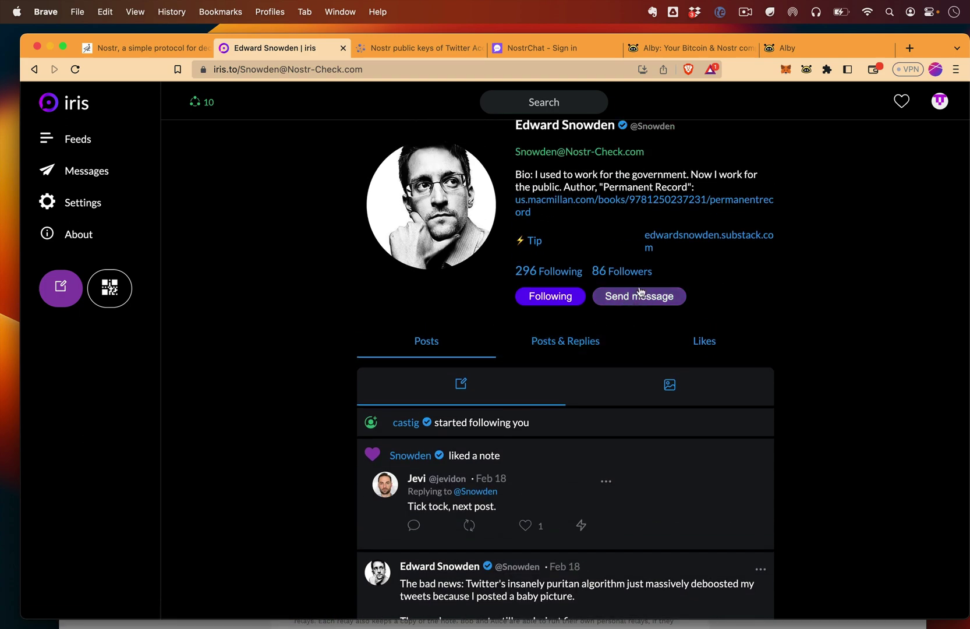
scroll(484, 424, "down", 10)
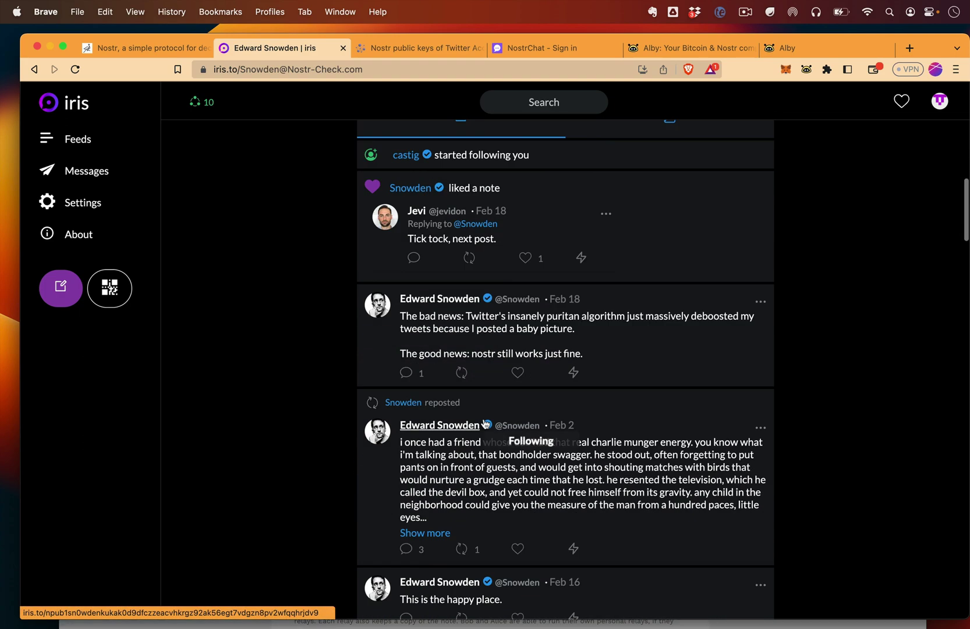
scroll(484, 424, "up", 8)
scroll(485, 422, "down", 2)
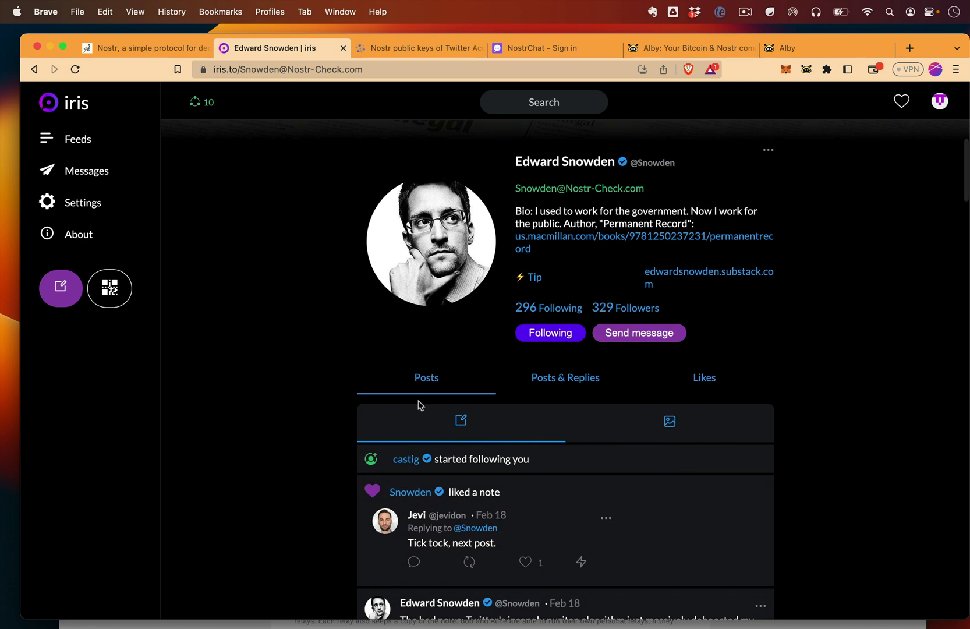
scroll(233, 298, "up", 3)
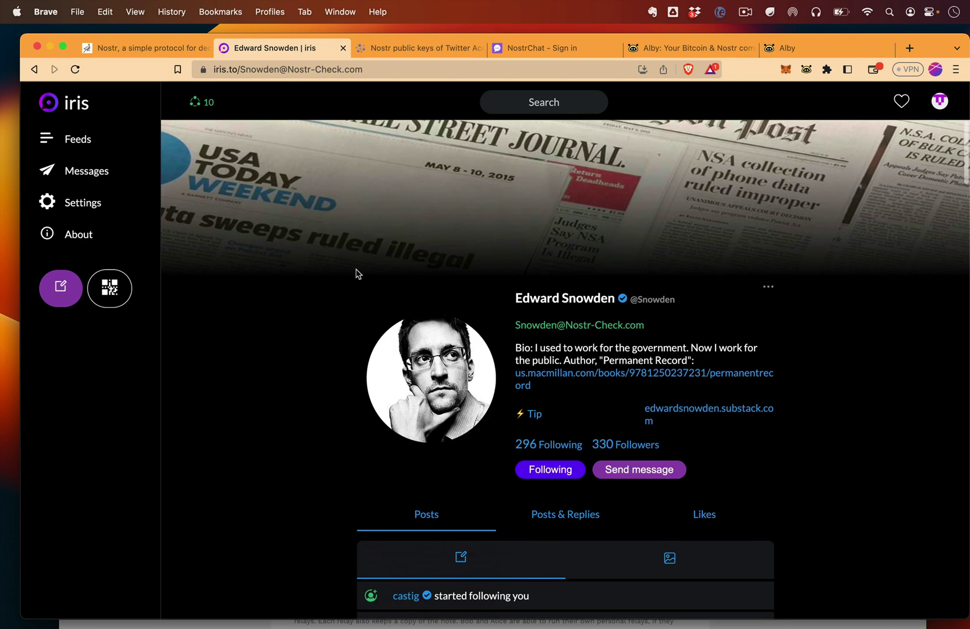
Publish 'Hi Nostr!' from your own profile page, then check the profile's '...' options menu.
left_click(937, 105)
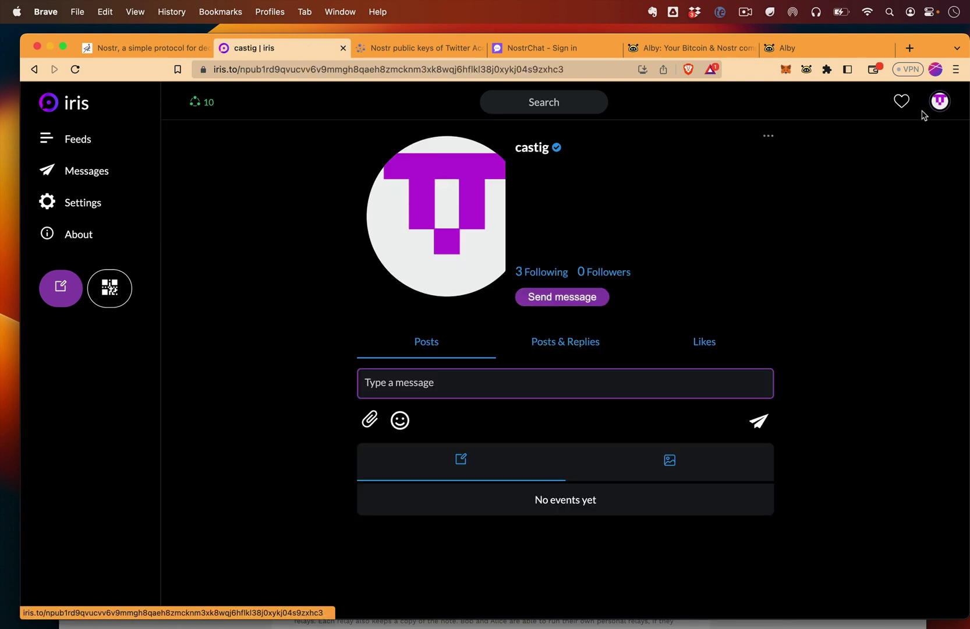
left_click(454, 381)
type("Hi N")
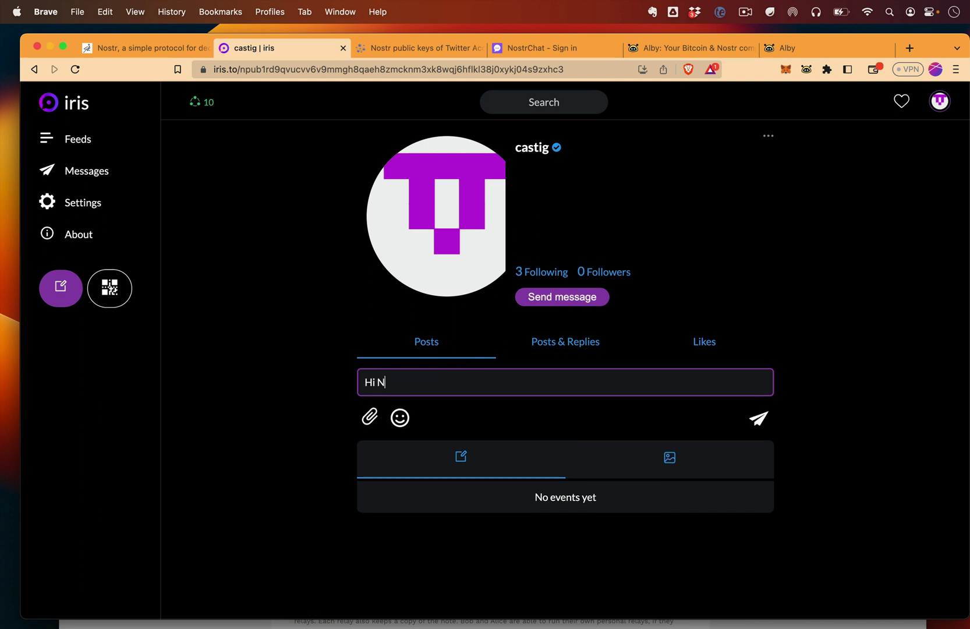
type("ostr!")
left_click(757, 419)
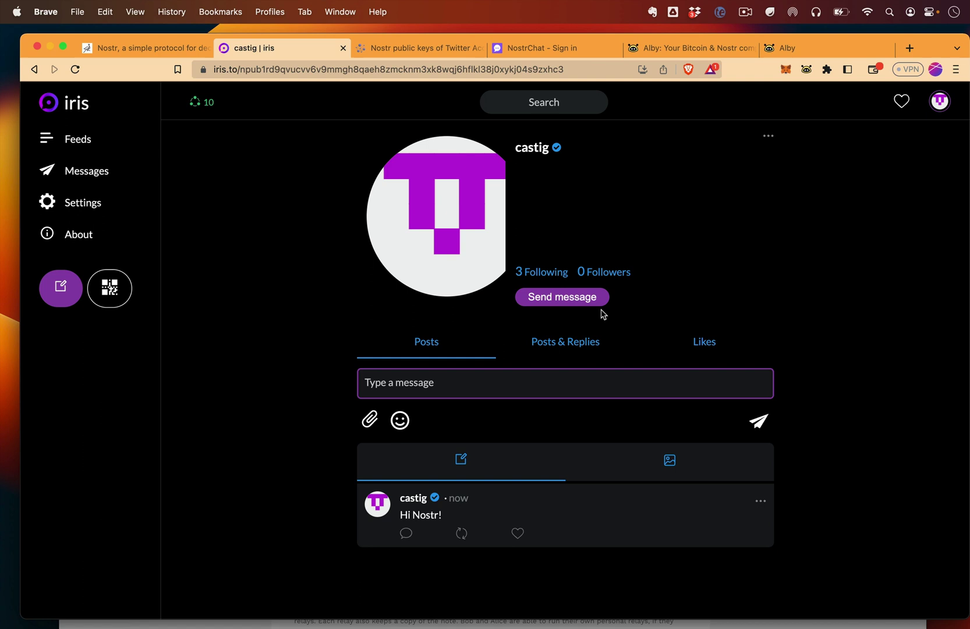
left_click(766, 136)
left_click(764, 136)
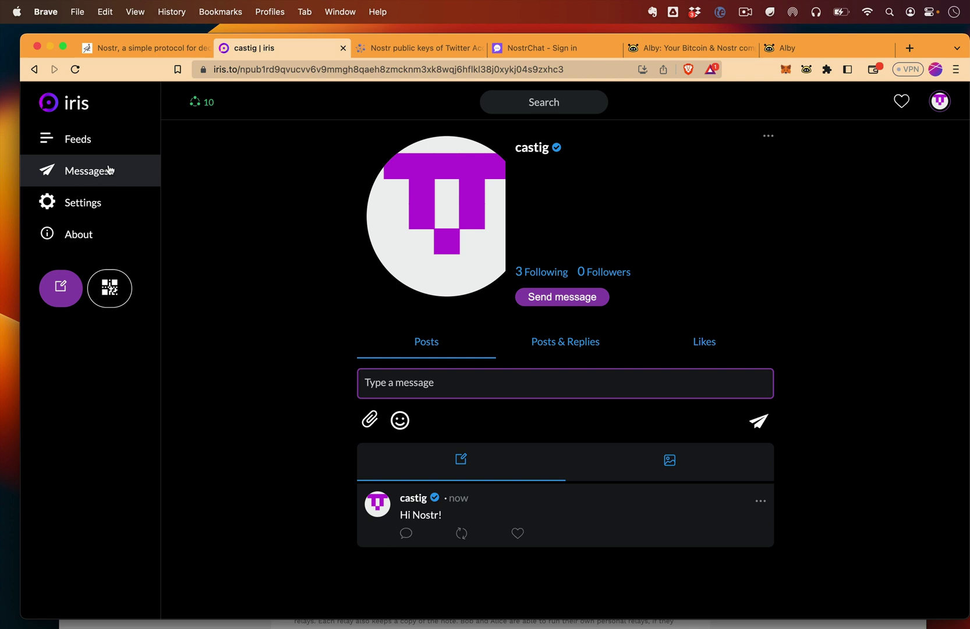
left_click(119, 216)
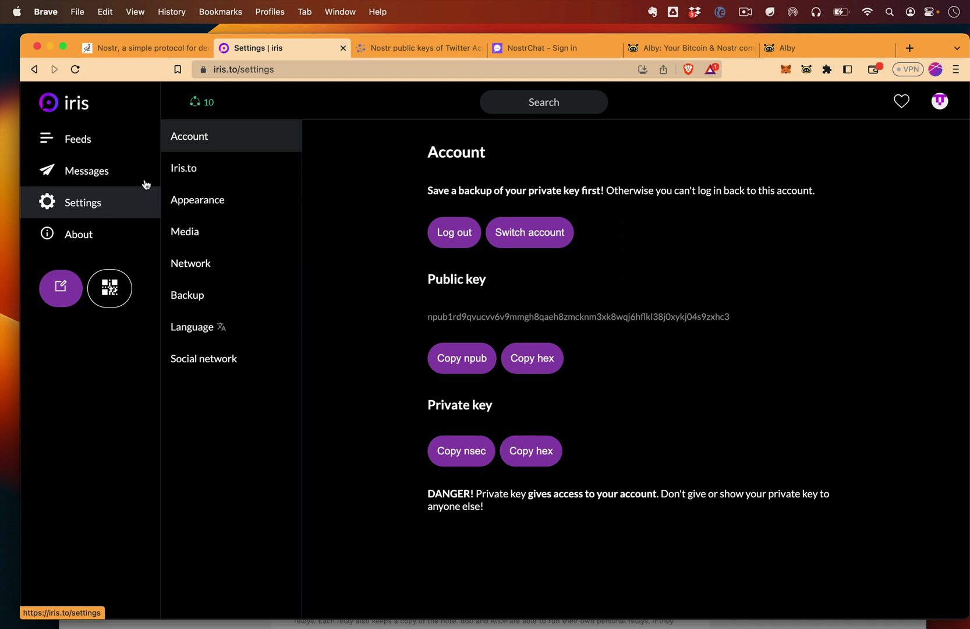
left_click(461, 360)
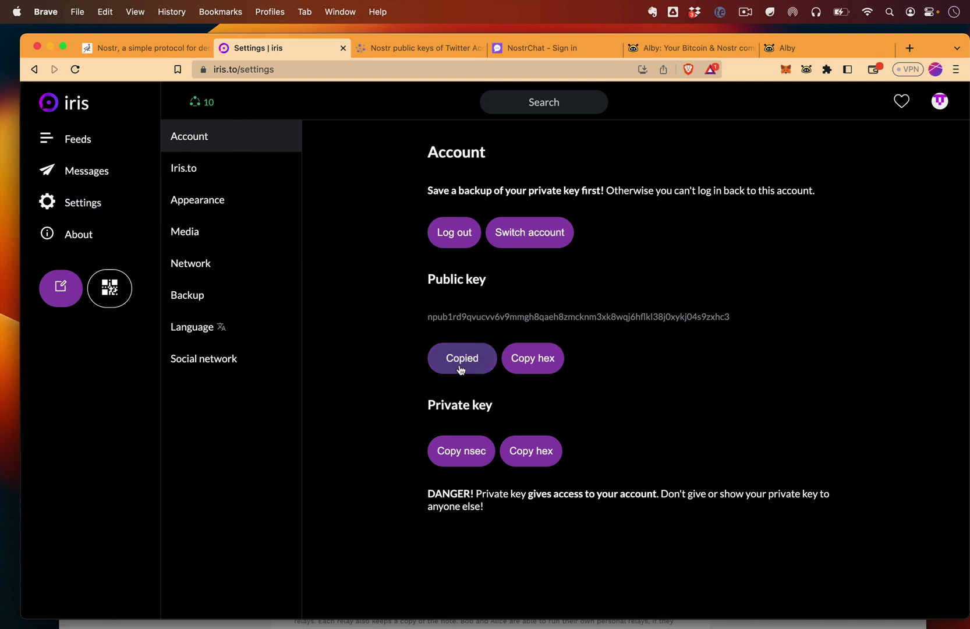
double_click(504, 316)
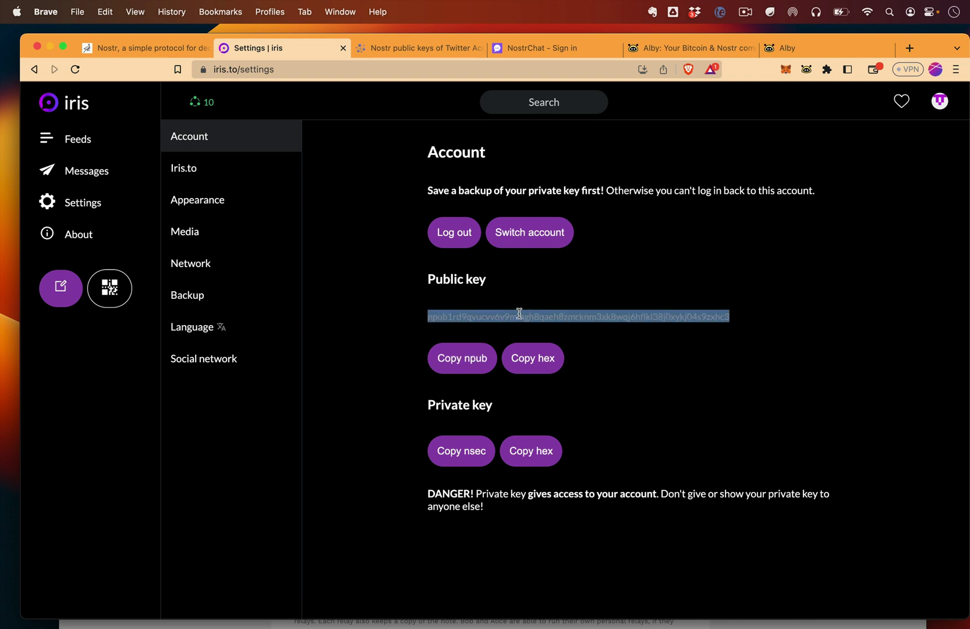
left_click(520, 309)
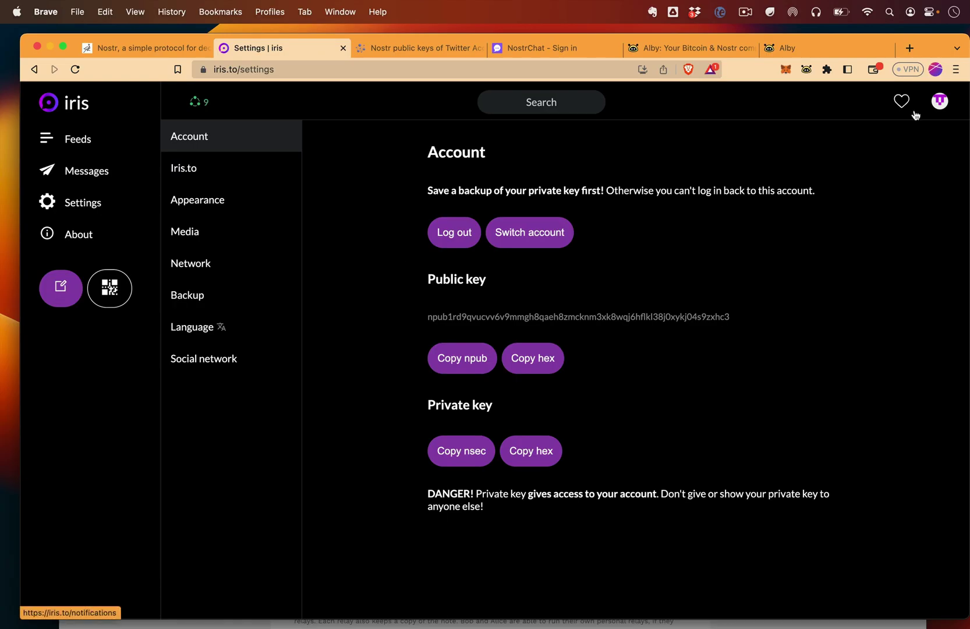
left_click(942, 107)
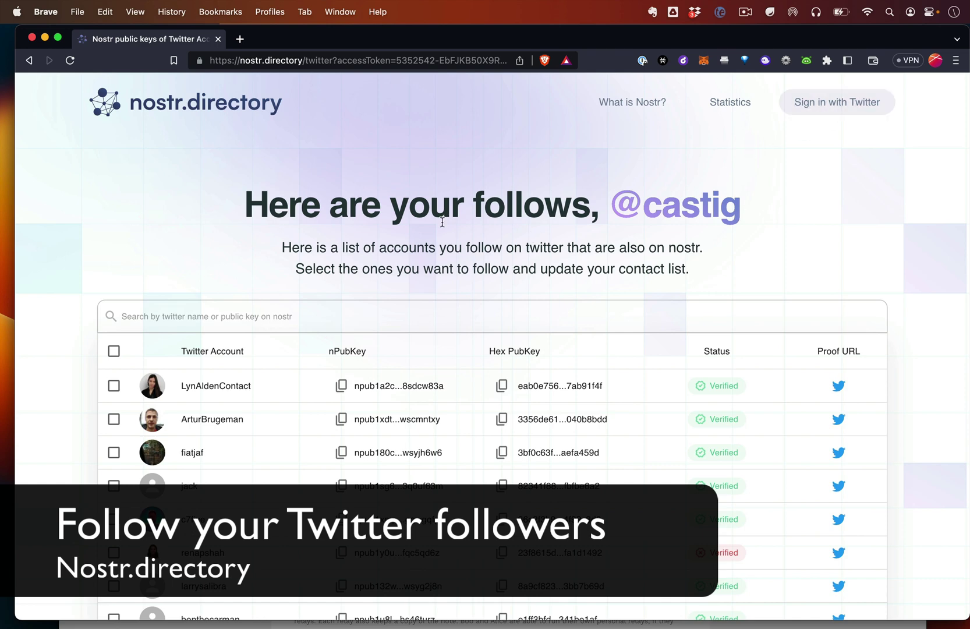
Copy the first listed account's npub key from the nostr.directory follows table.
scroll(288, 346, "down", 1)
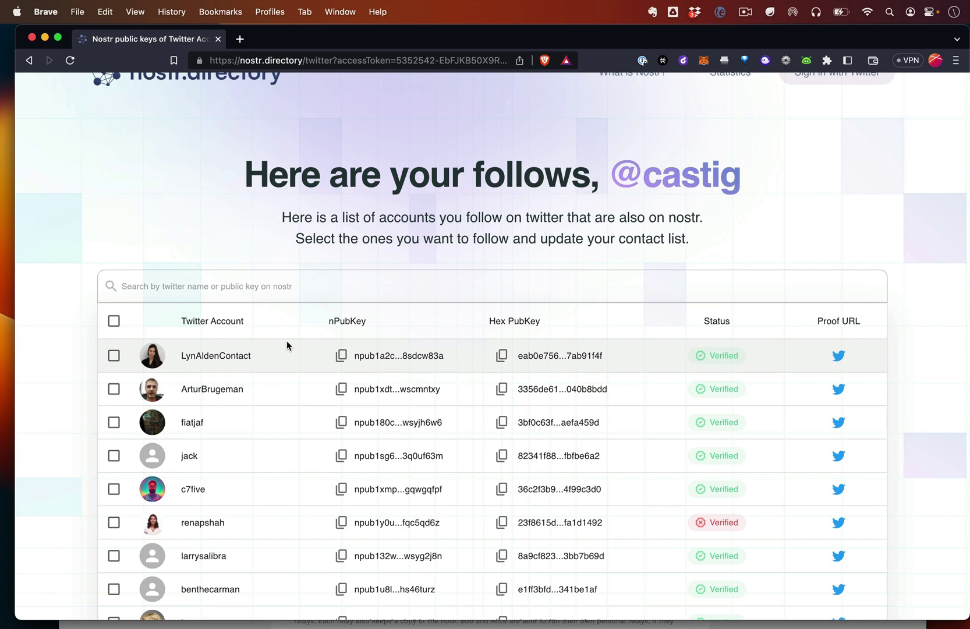
scroll(269, 345, "down", 7)
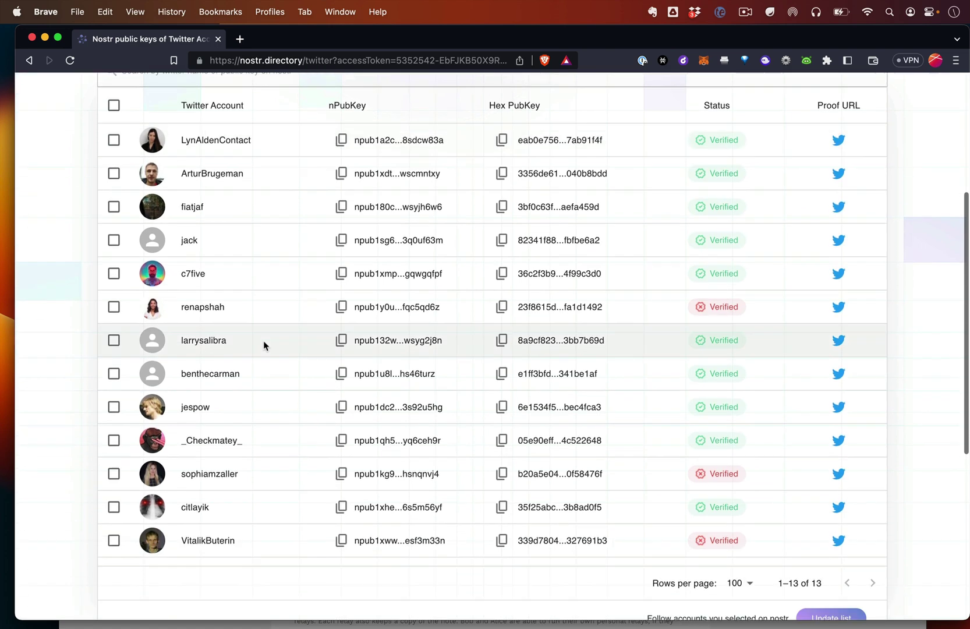
scroll(249, 195, "up", 1)
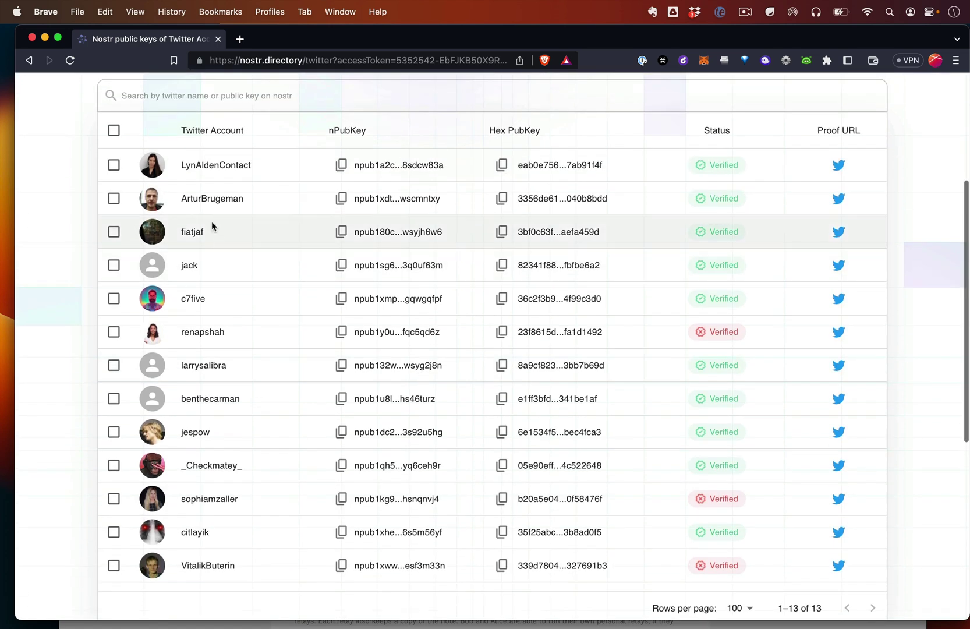
left_click(342, 166)
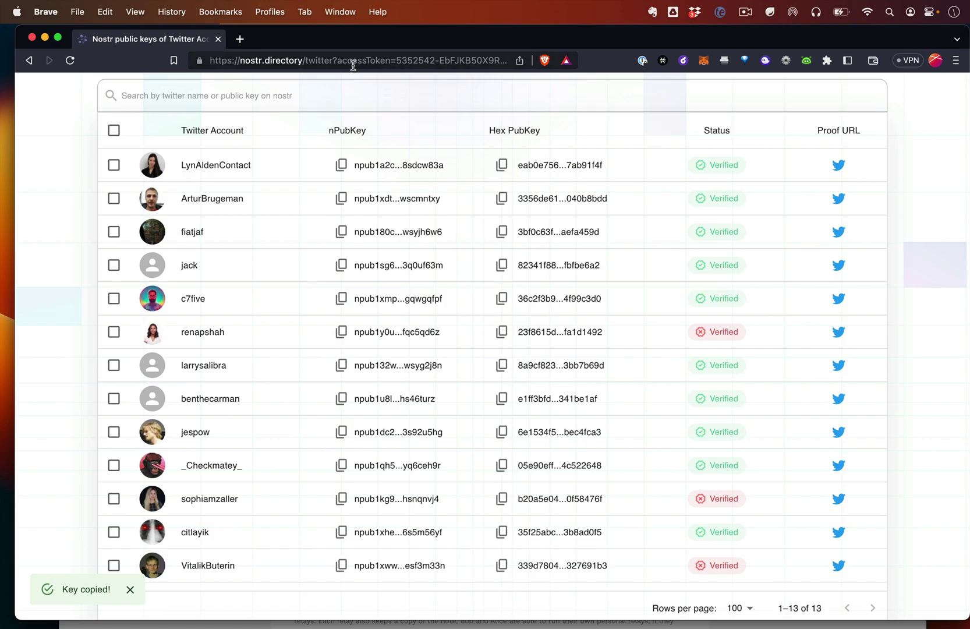
Load fiatjaf's Iris profile by putting the copied npub after iris.to/, then follow him.
left_click_drag(355, 47, 353, 61)
left_click(396, 69)
double_click(398, 69)
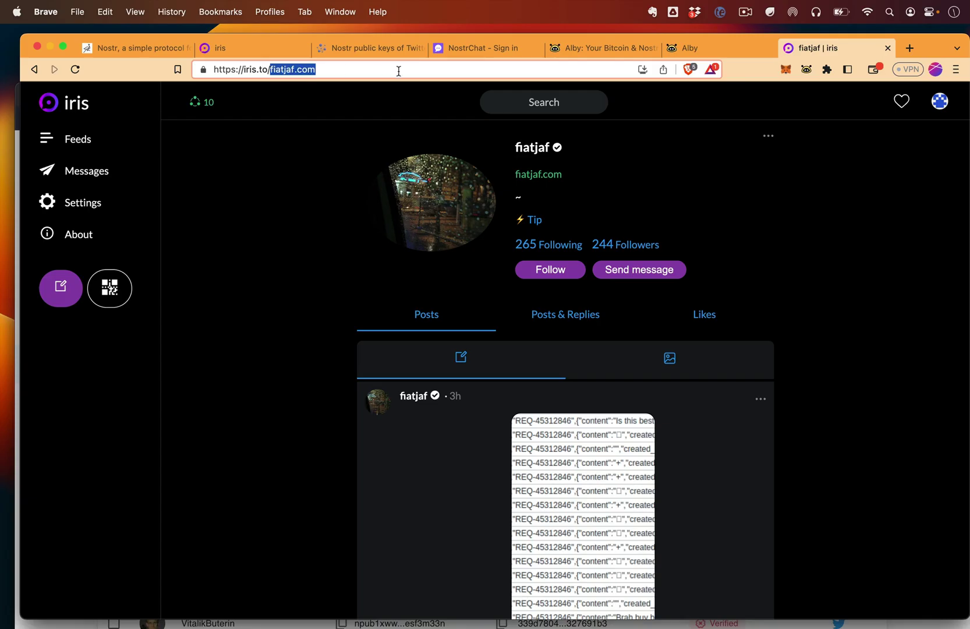
key("super+v")
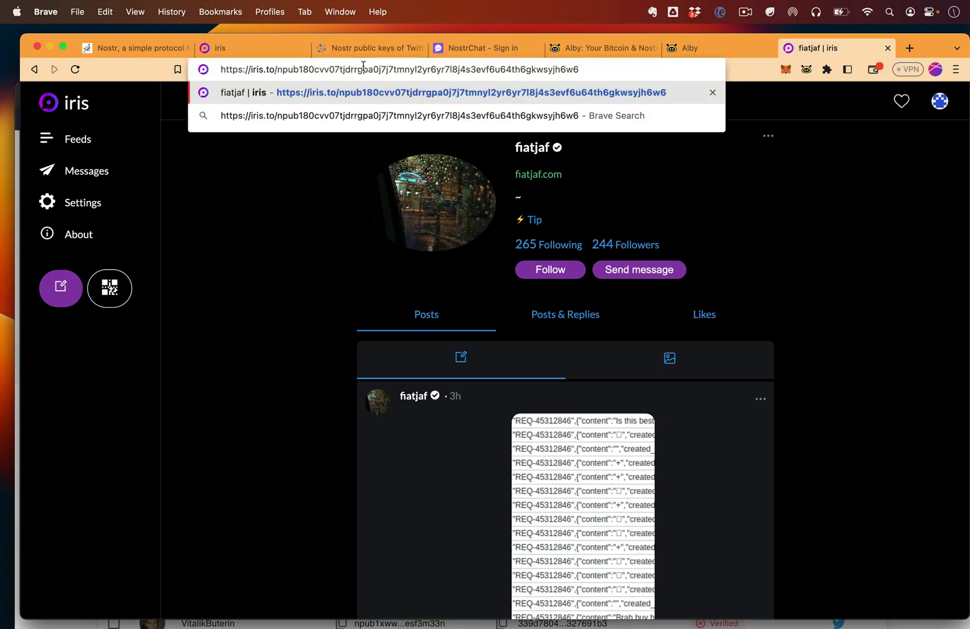
key("Return")
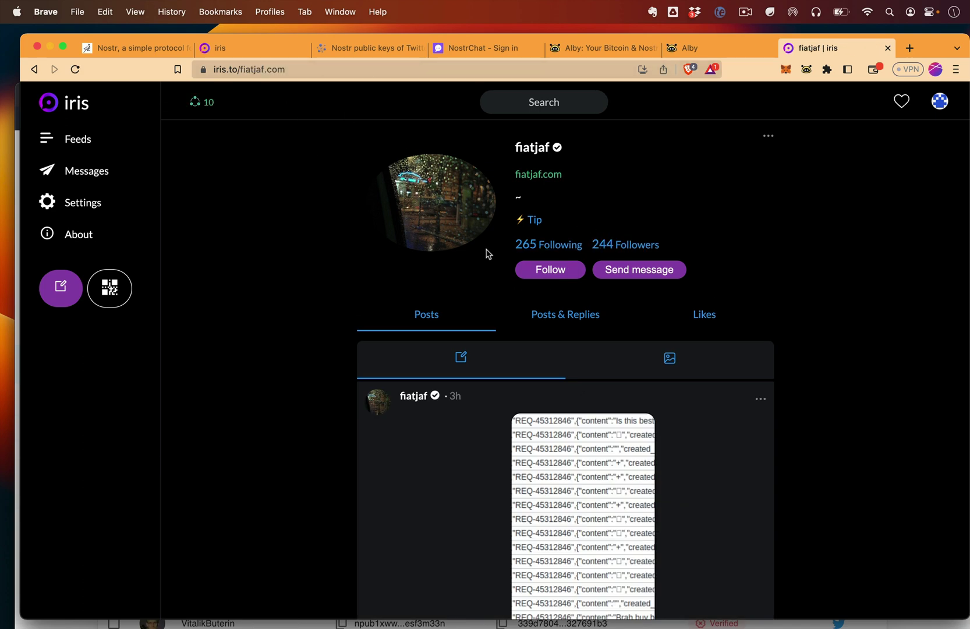
left_click(555, 275)
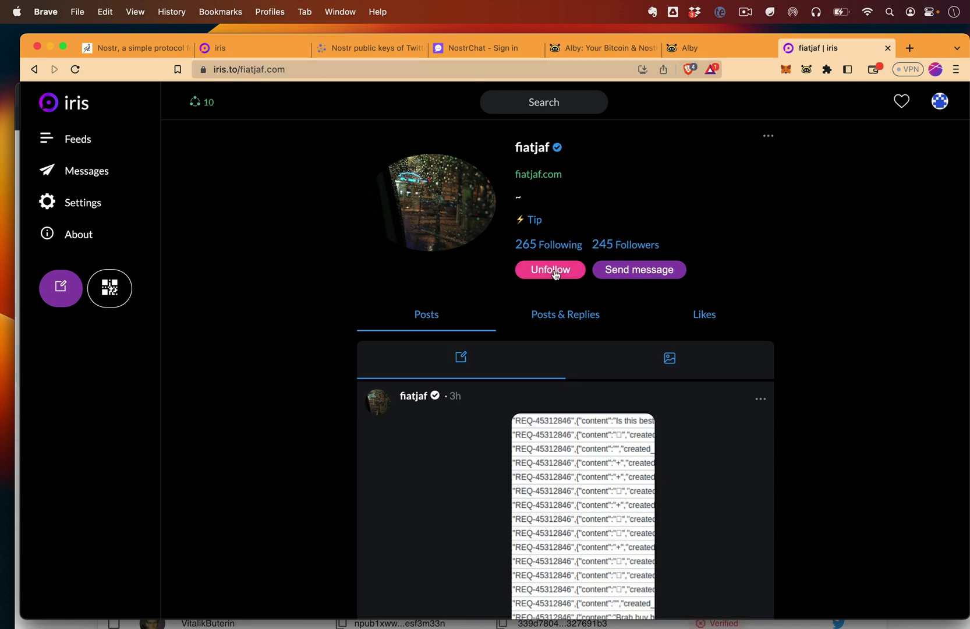
key("super+3")
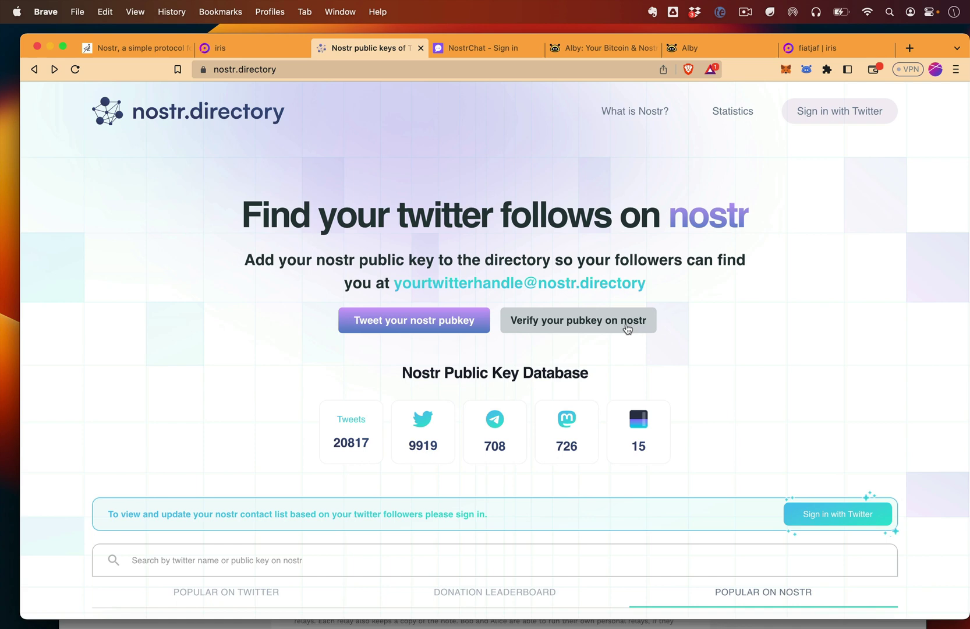
Scroll through the key database on the nostr.directory home page.
scroll(627, 329, "down", 1)
scroll(626, 326, "up", 1)
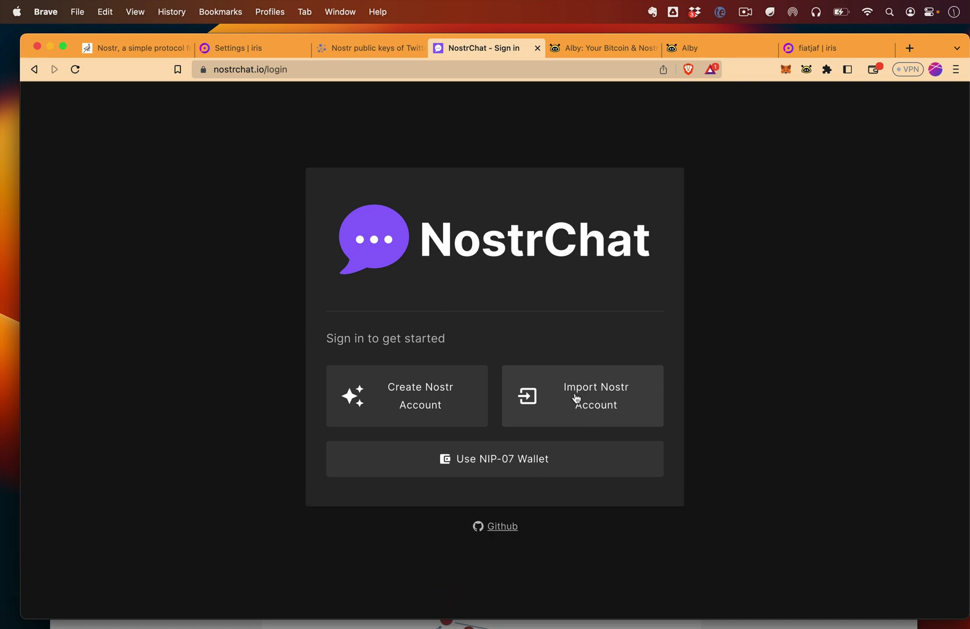
Sign in to NostrChat by importing the existing Nostr account, then scroll the Global Chat history.
left_click(575, 398)
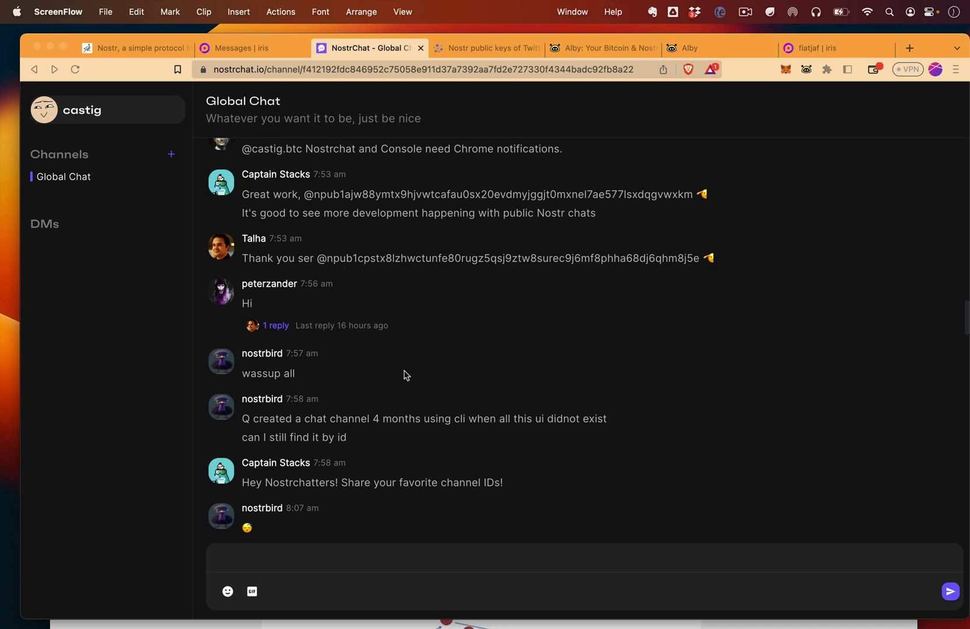
scroll(303, 264, "up", 7)
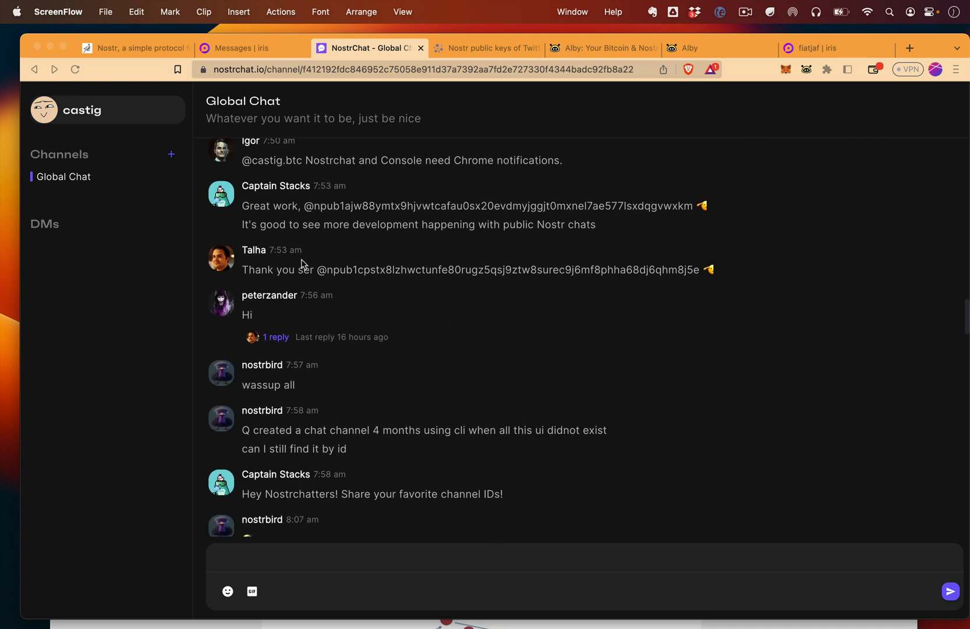
Check the Bitcoin Magazine chat in Iris, then open the BitcoinMagazine DM in NostrChat.
scroll(354, 325, "down", 3)
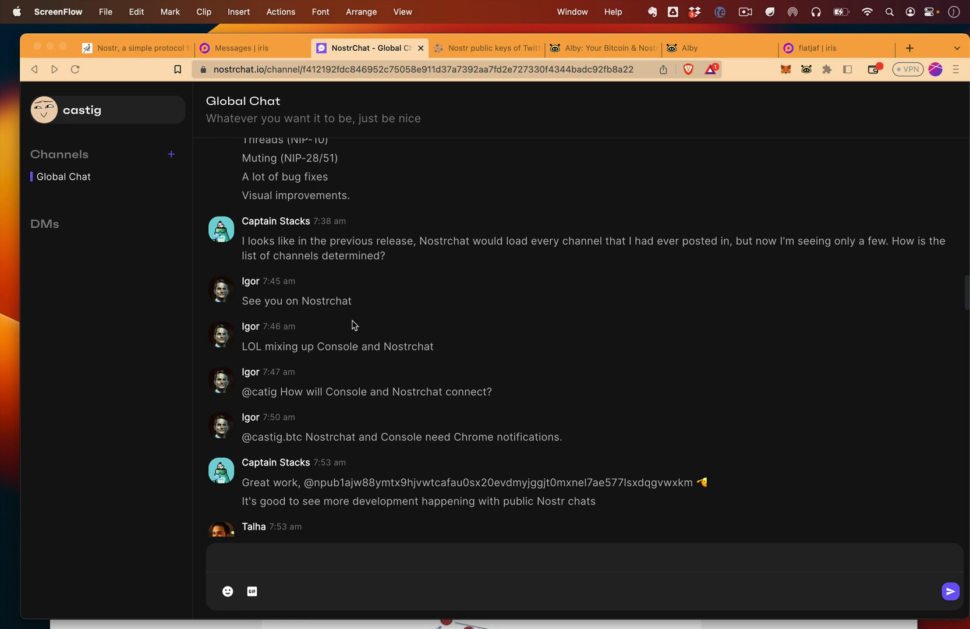
left_click(251, 48)
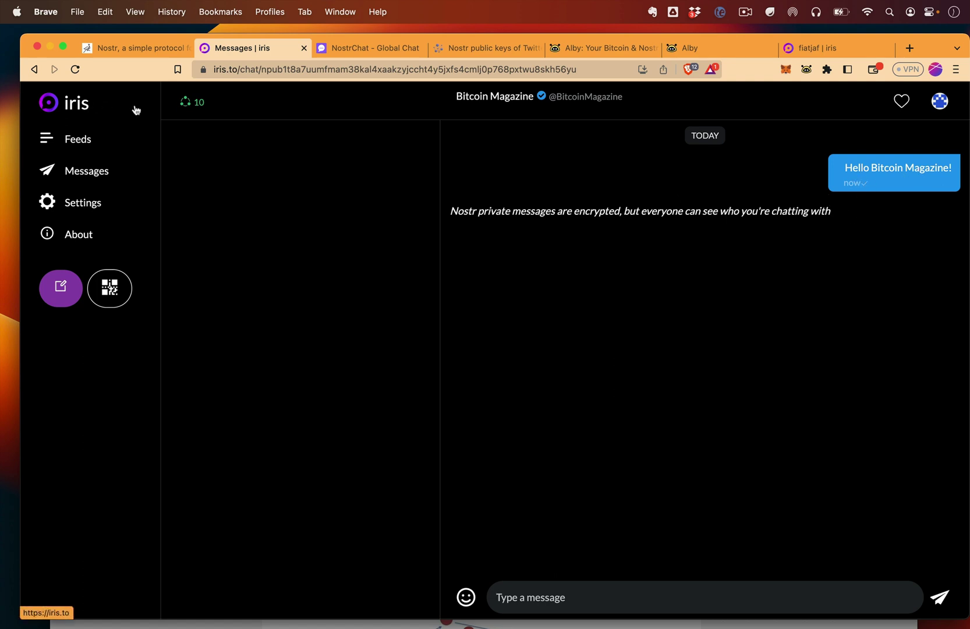
left_click(369, 48)
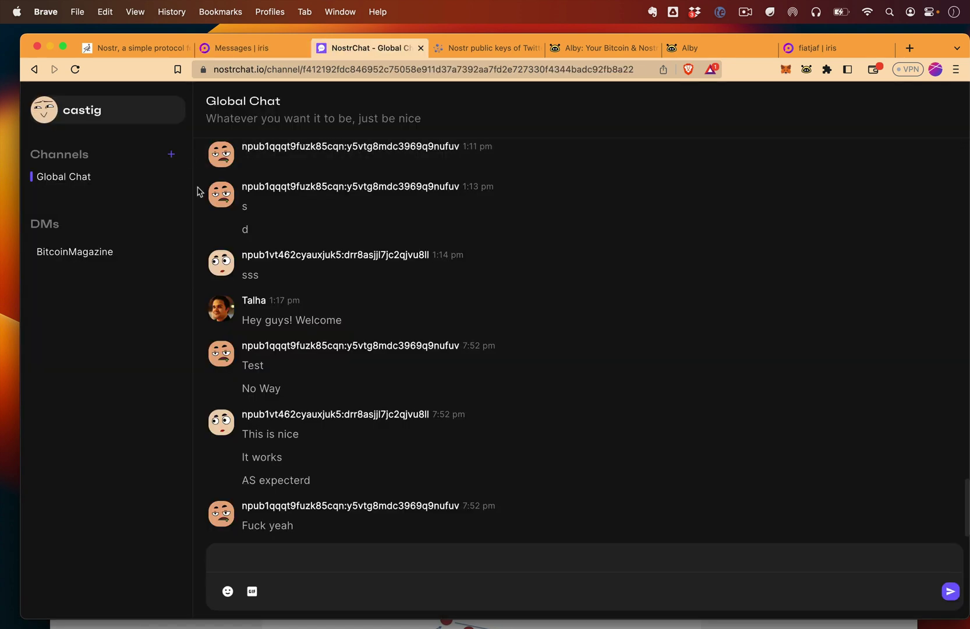
left_click(104, 252)
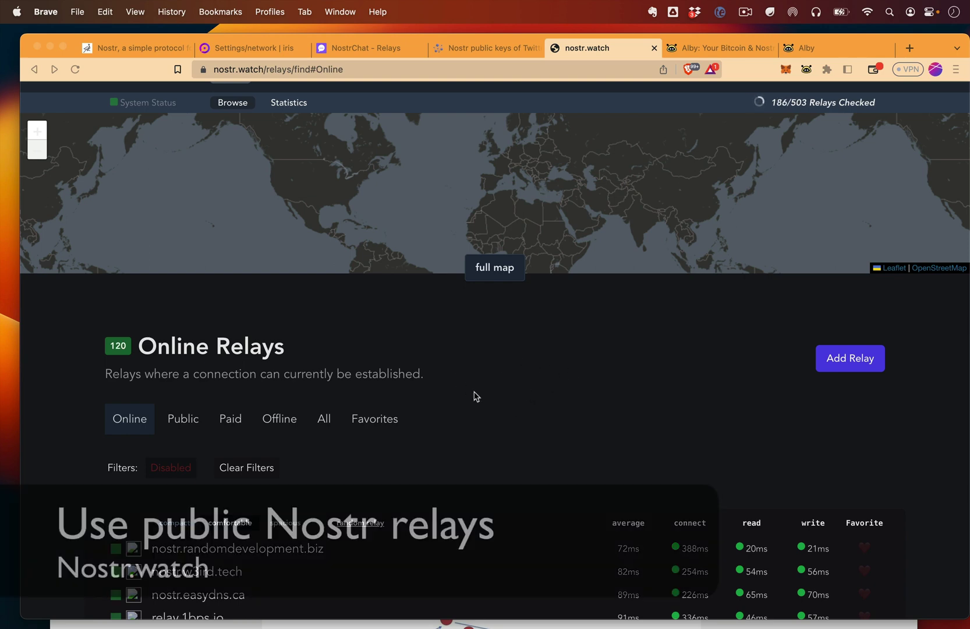
Copy the nostr.w3ird.tech relay address from nostr.watch's Online Relays table.
scroll(528, 396, "down", 2)
scroll(480, 402, "down", 2)
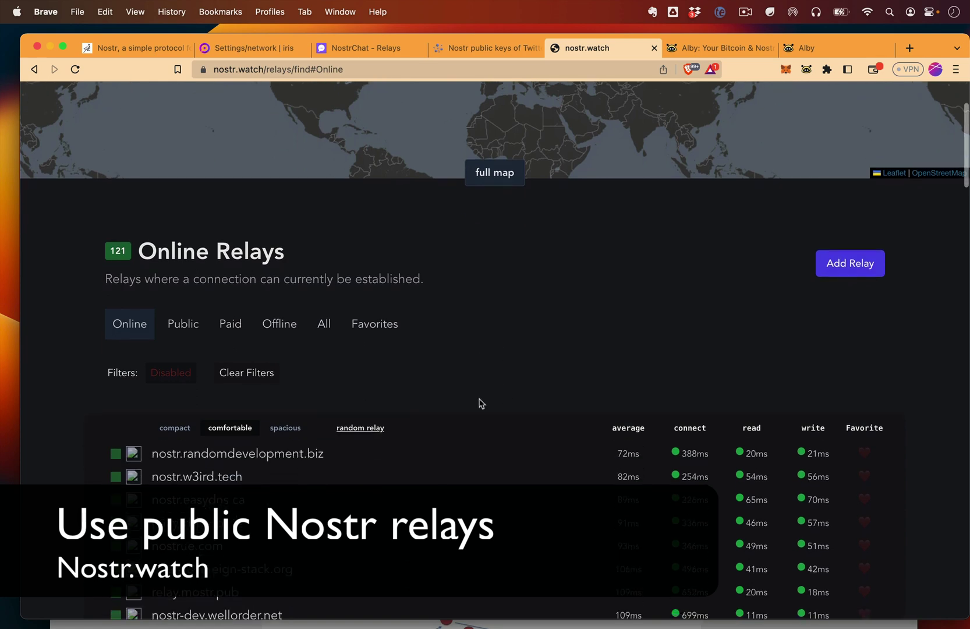
scroll(344, 366, "down", 3)
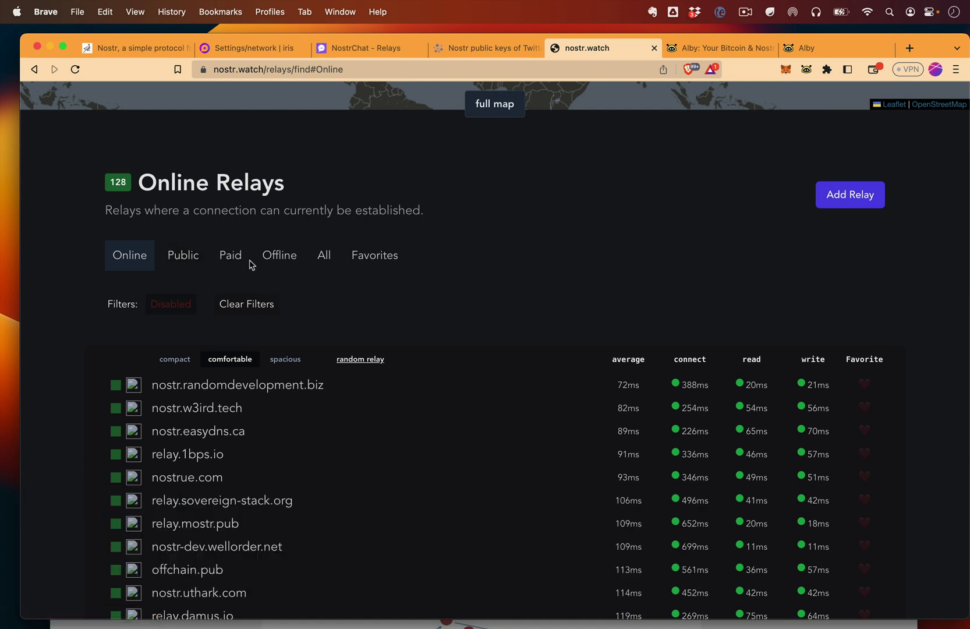
scroll(253, 244, "down", 2)
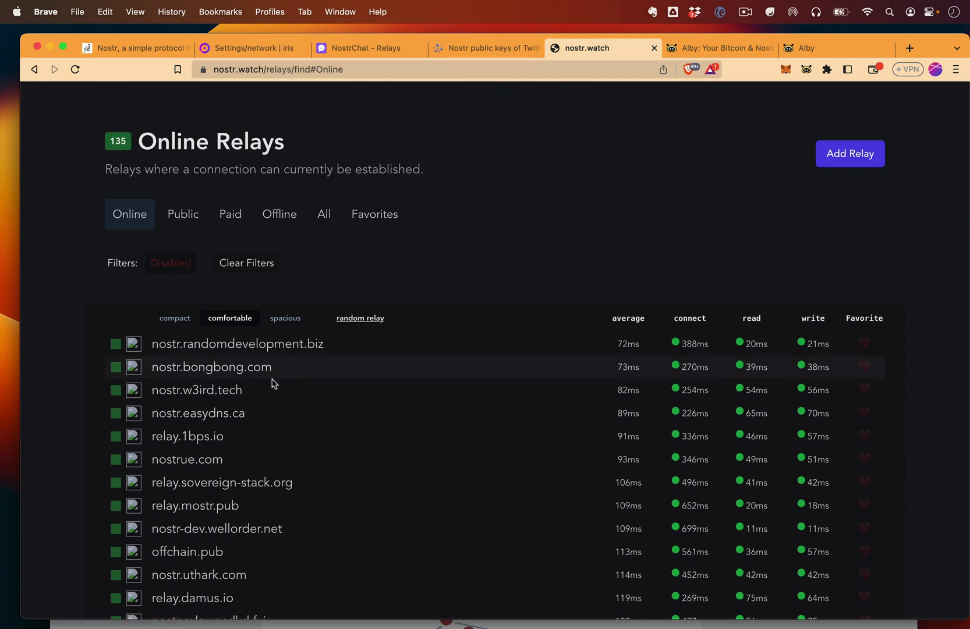
left_click_drag(241, 391, 153, 392)
key("super+c")
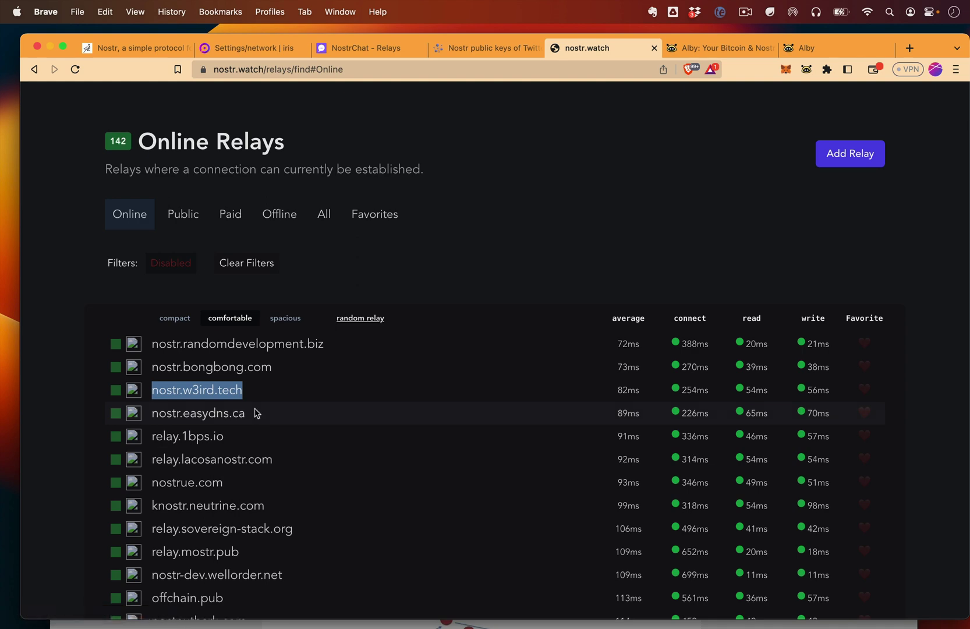
left_click(133, 391)
left_click(251, 48)
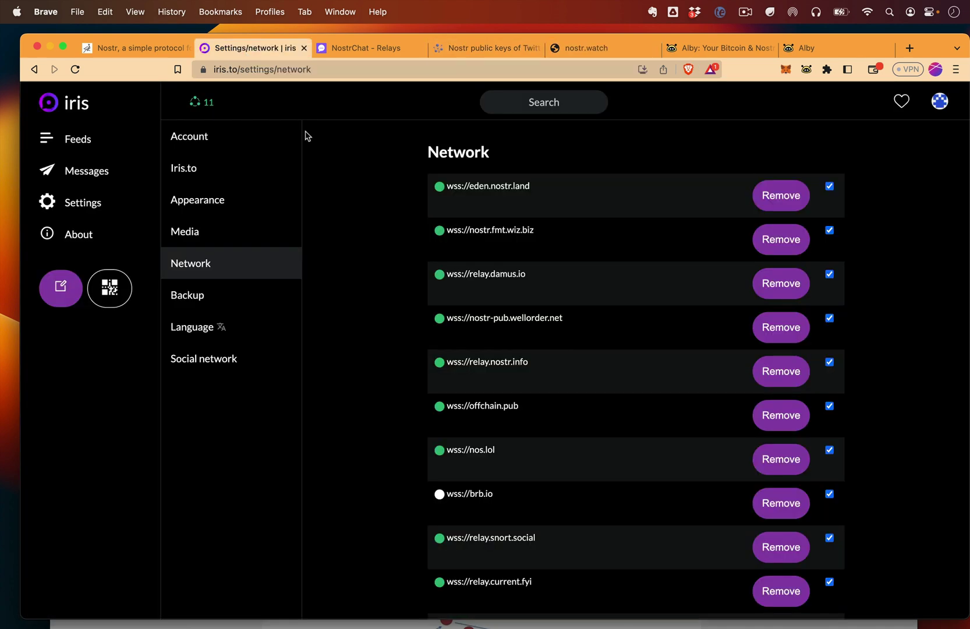
Add the copied nostr.w3ird.tech relay as a new relay under Iris Settings > Network.
left_click(88, 205)
left_click(197, 268)
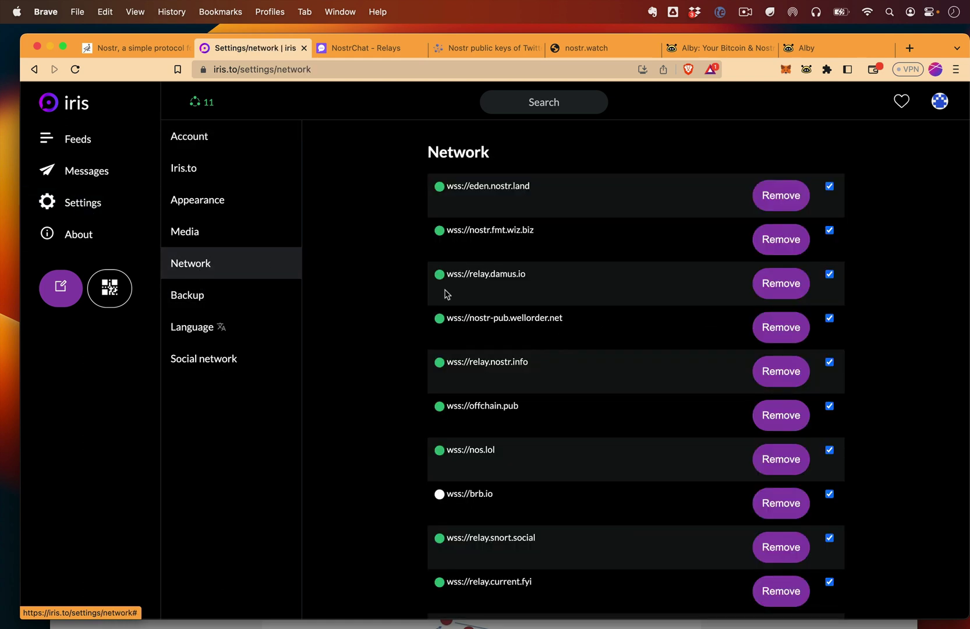
scroll(548, 337, "down", 6)
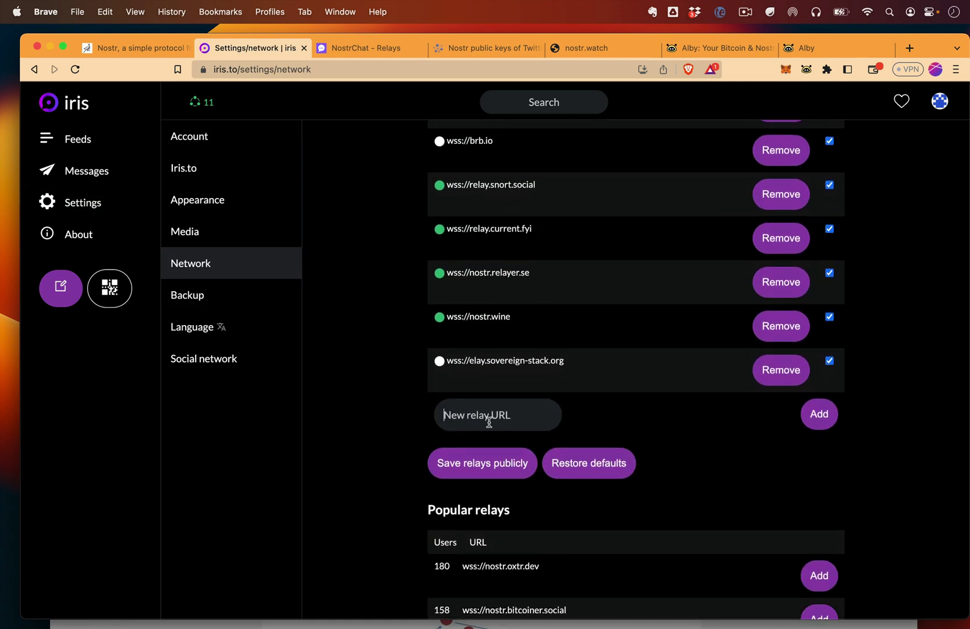
key("super+v")
left_click(819, 417)
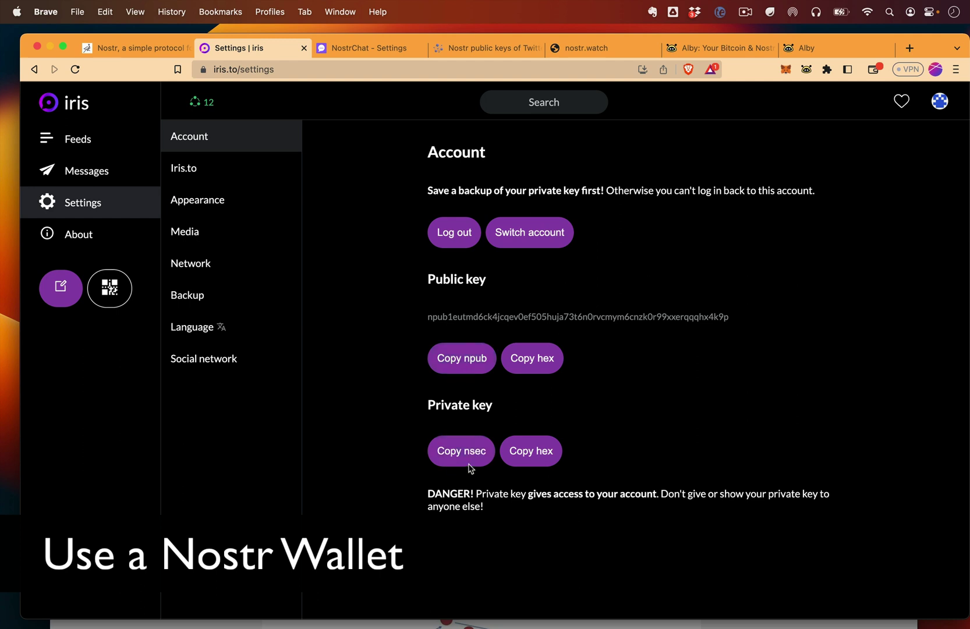
Copy the Iris account's private key, then bring up the getalby.com site tab.
left_click(462, 358)
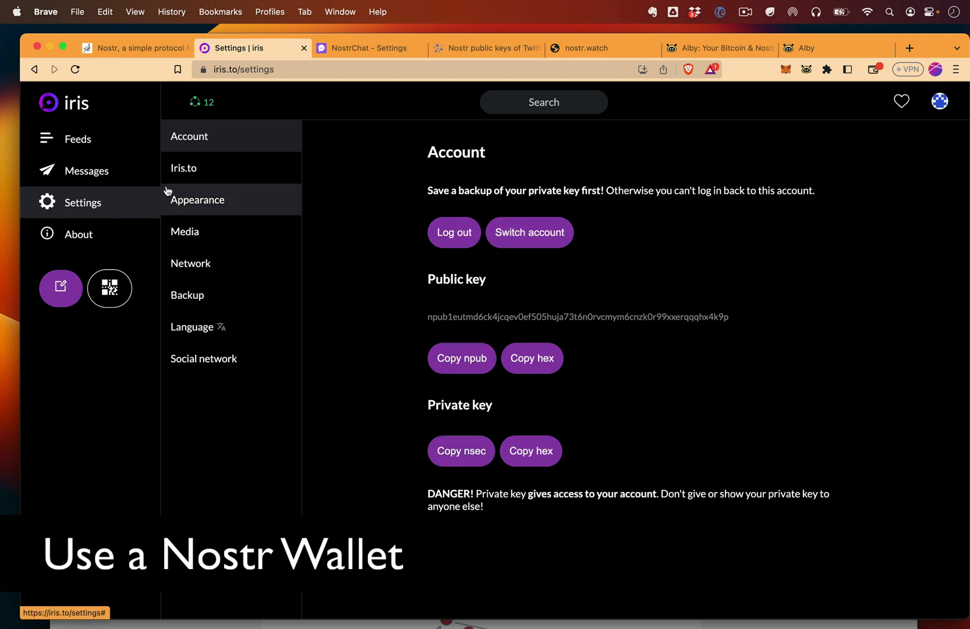
left_click(365, 51)
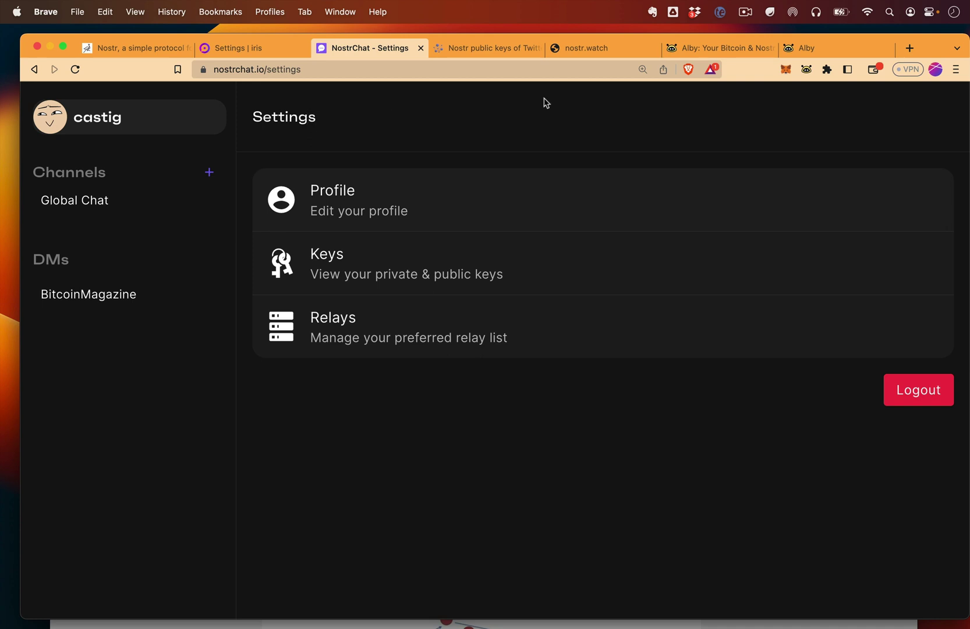
left_click(720, 53)
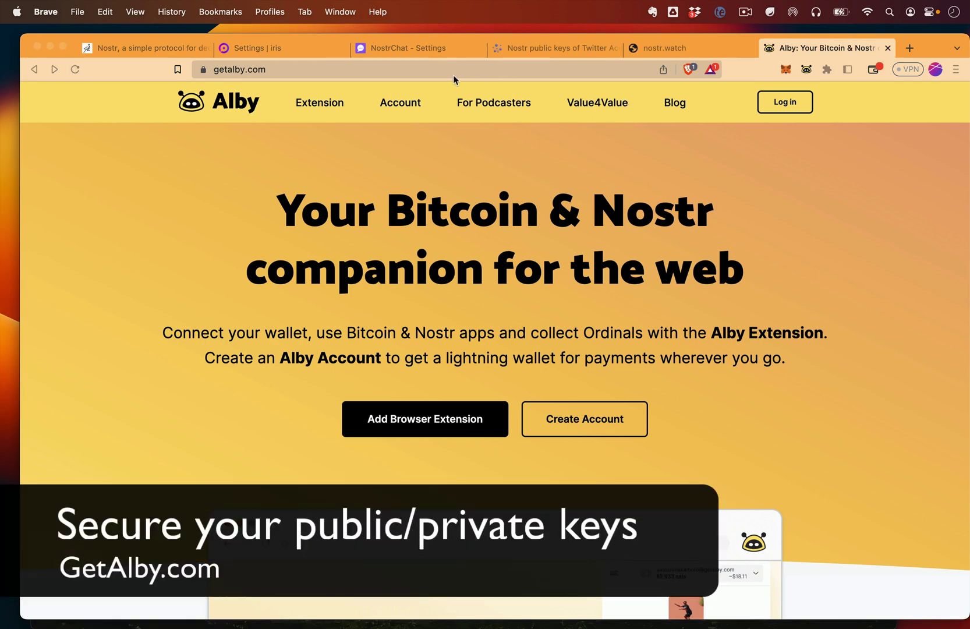
Open the Alby extension's Settings page from its menu.
left_click(806, 69)
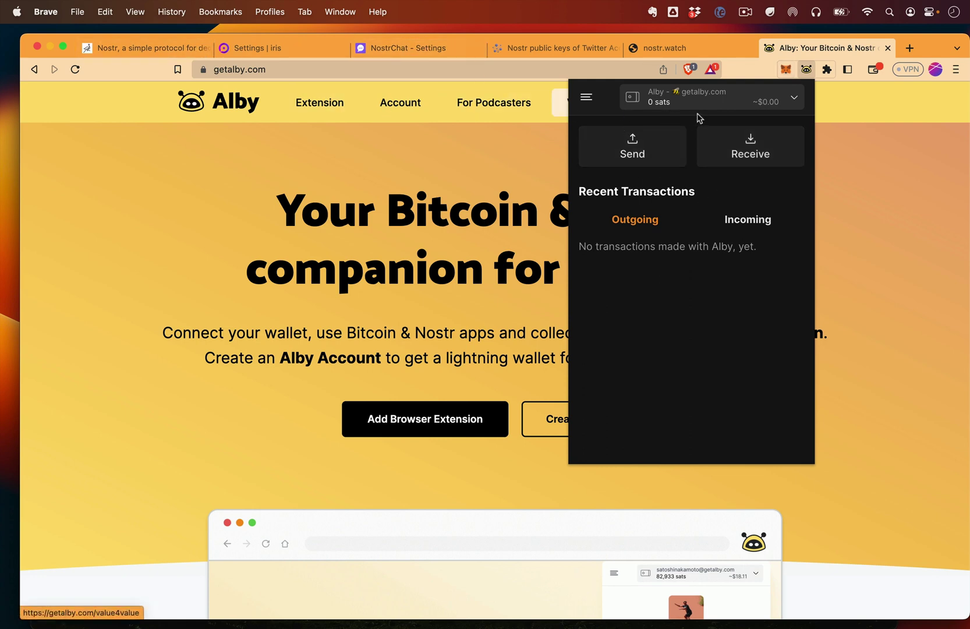
left_click(587, 101)
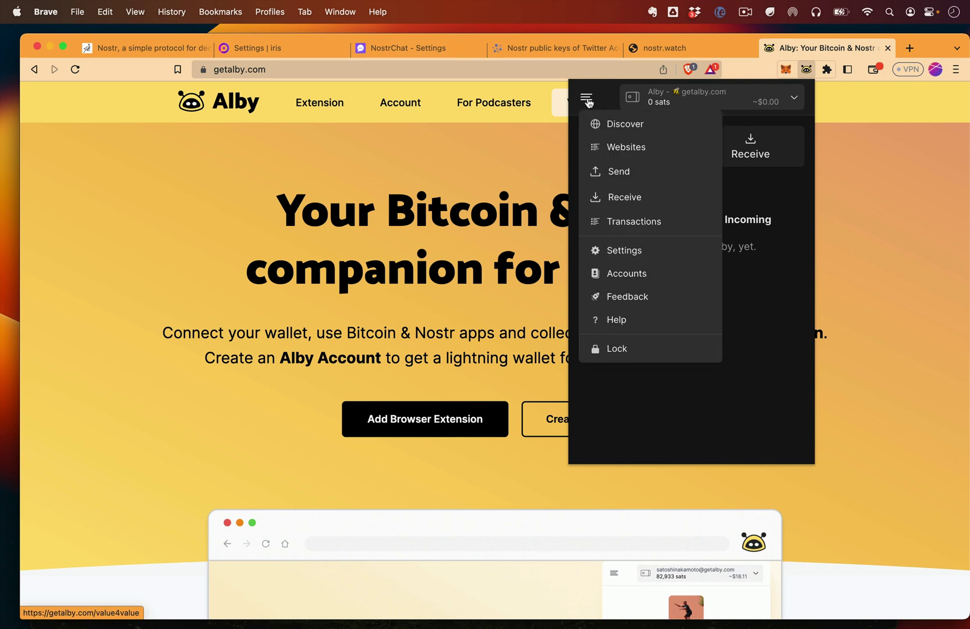
left_click(617, 251)
scroll(507, 306, "down", 10)
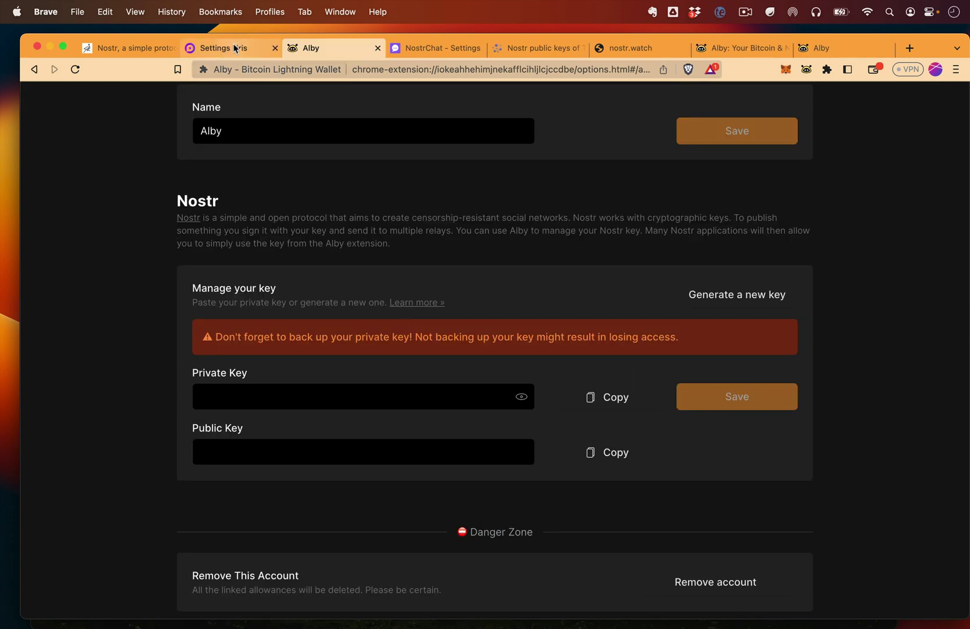
Copy the nsec from Iris settings, paste it into Alby's Private Key field, and save.
left_click(236, 48)
left_click(478, 451)
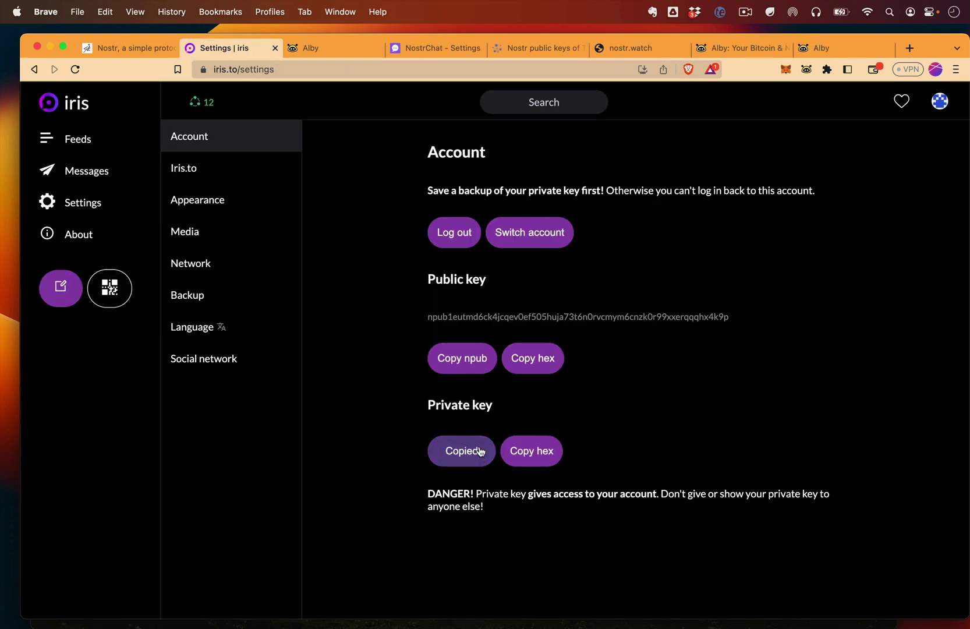
left_click(337, 53)
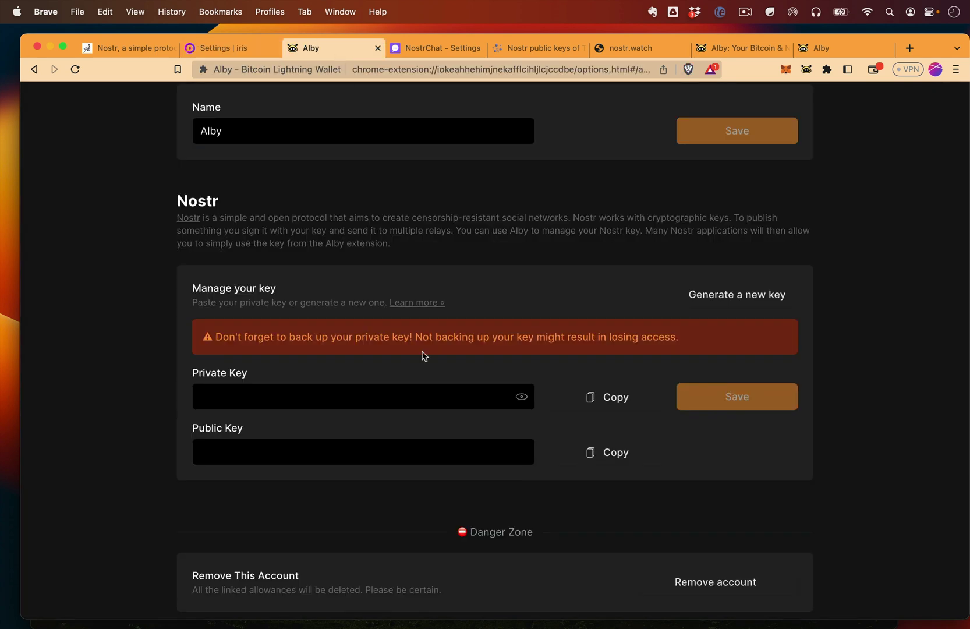
left_click(314, 397)
key("super+v")
left_click(744, 402)
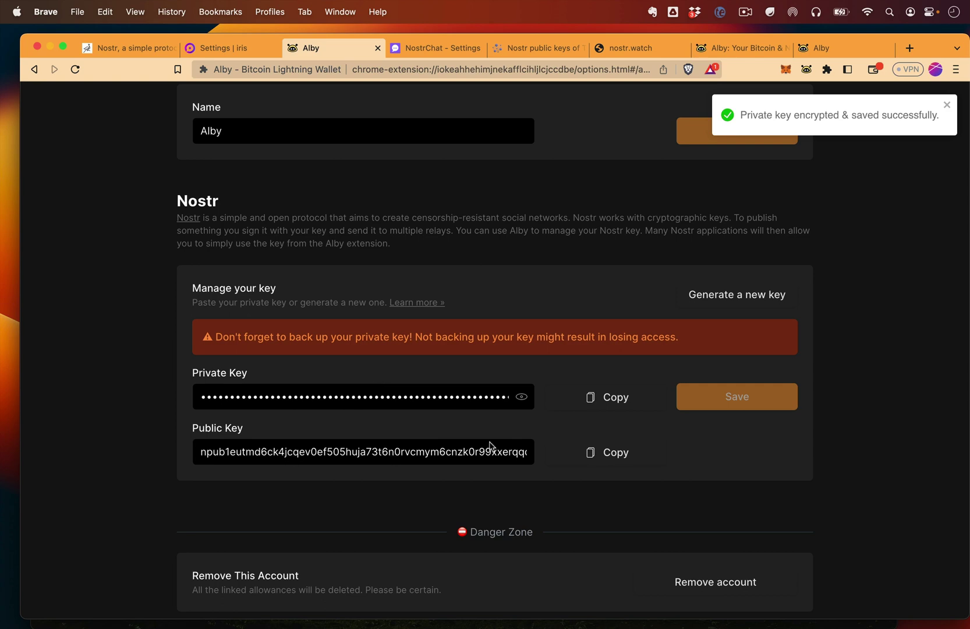
Check the saved Nostr key in Alby, then return to Iris account settings.
scroll(653, 421, "down", 3)
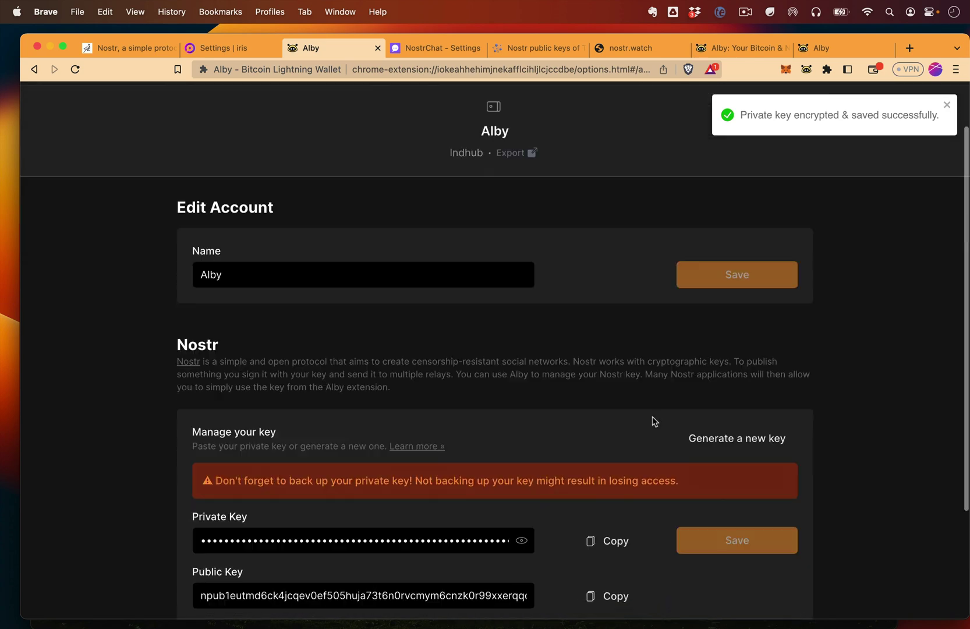
scroll(653, 420, "down", 3)
scroll(641, 411, "up", 5)
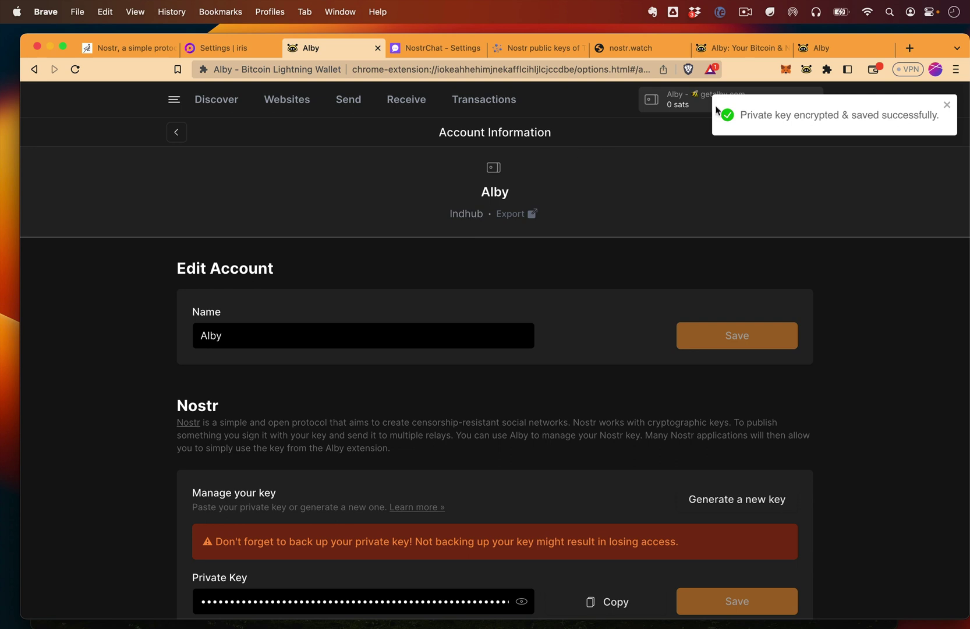
left_click(807, 69)
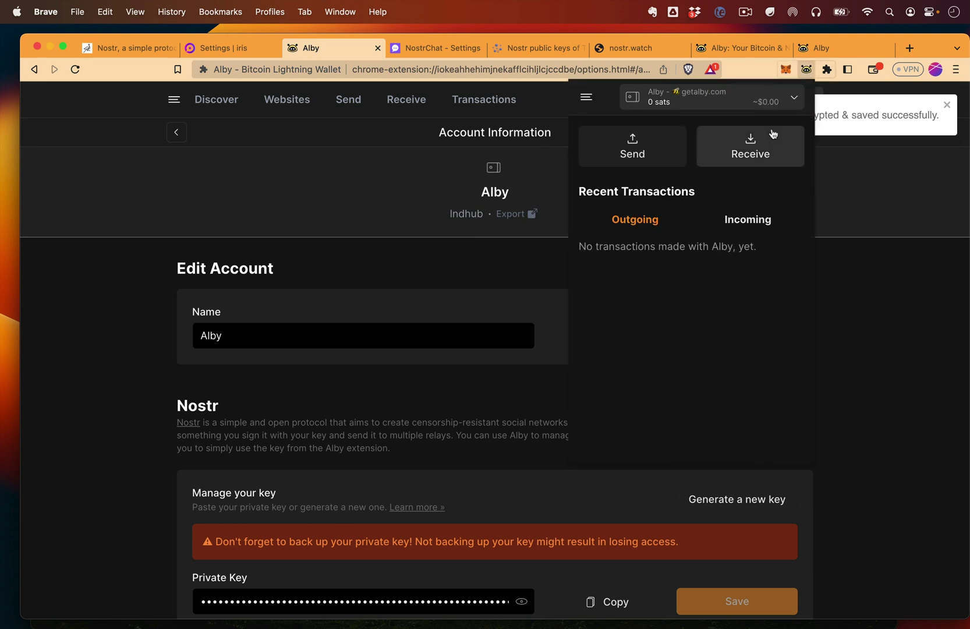
left_click(227, 48)
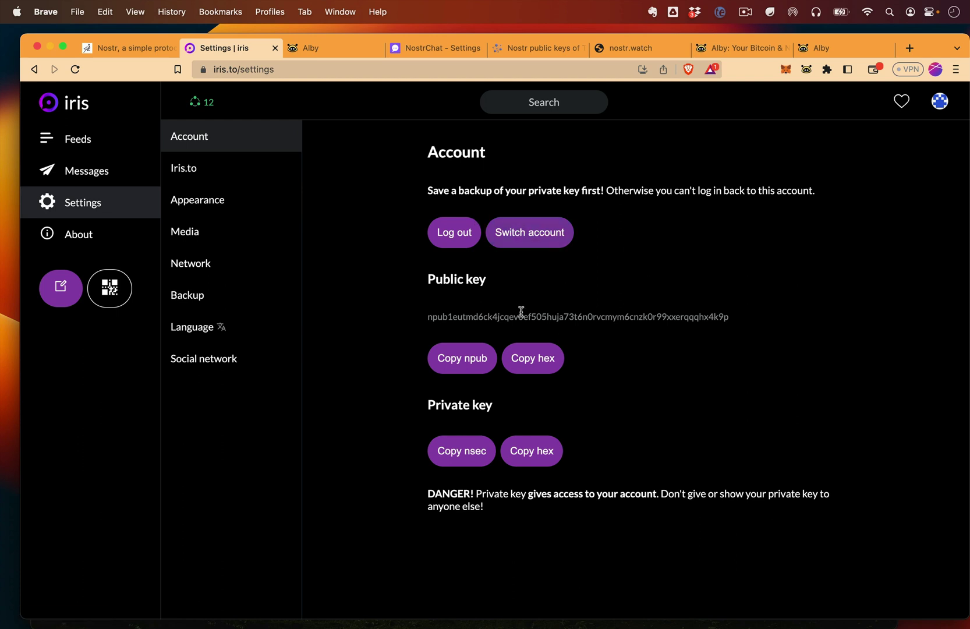
Log out of Iris and confirm, returning to the main login choices.
left_click(458, 243)
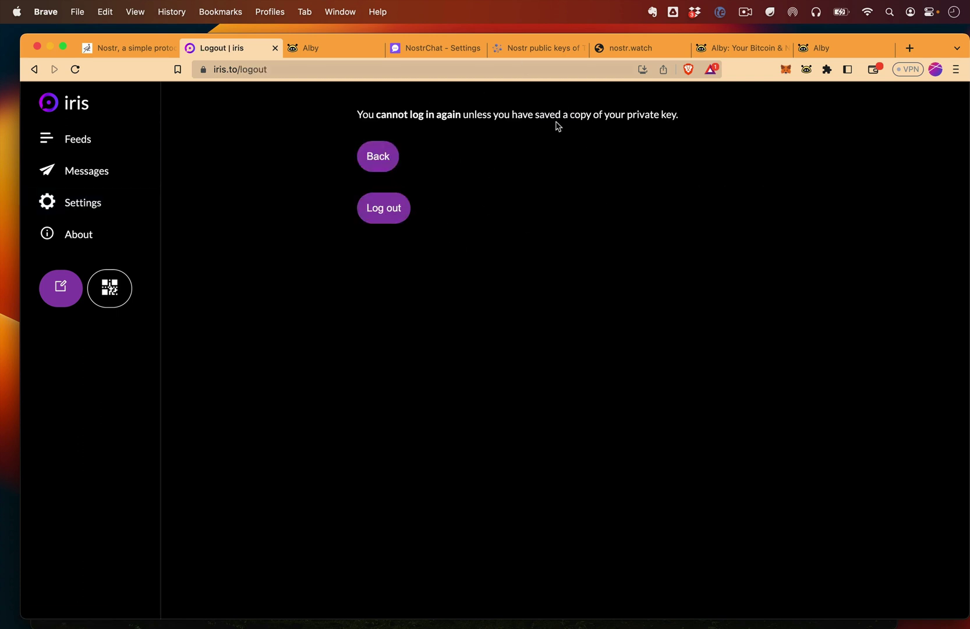
left_click(384, 214)
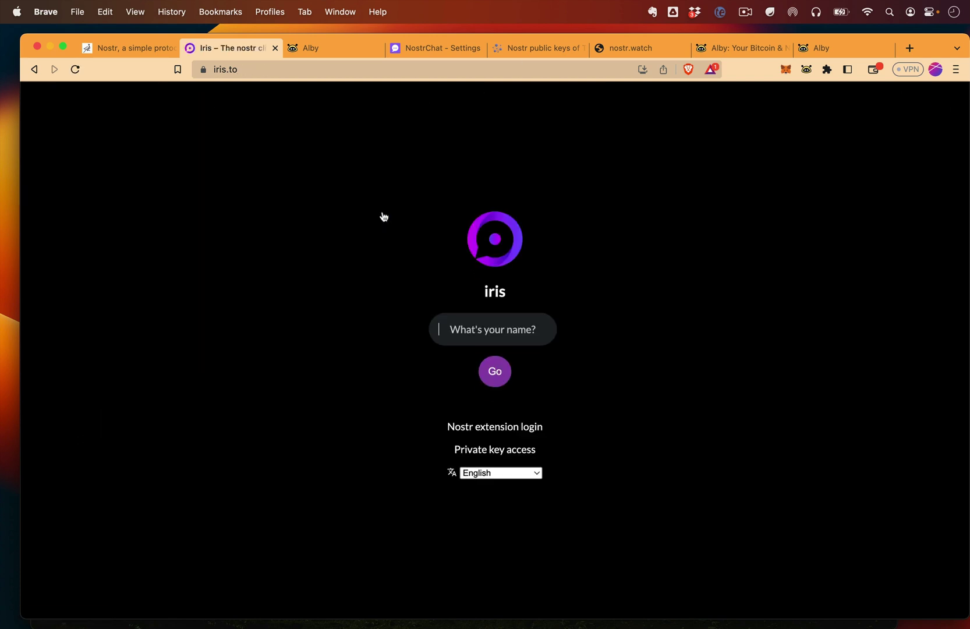
left_click(506, 449)
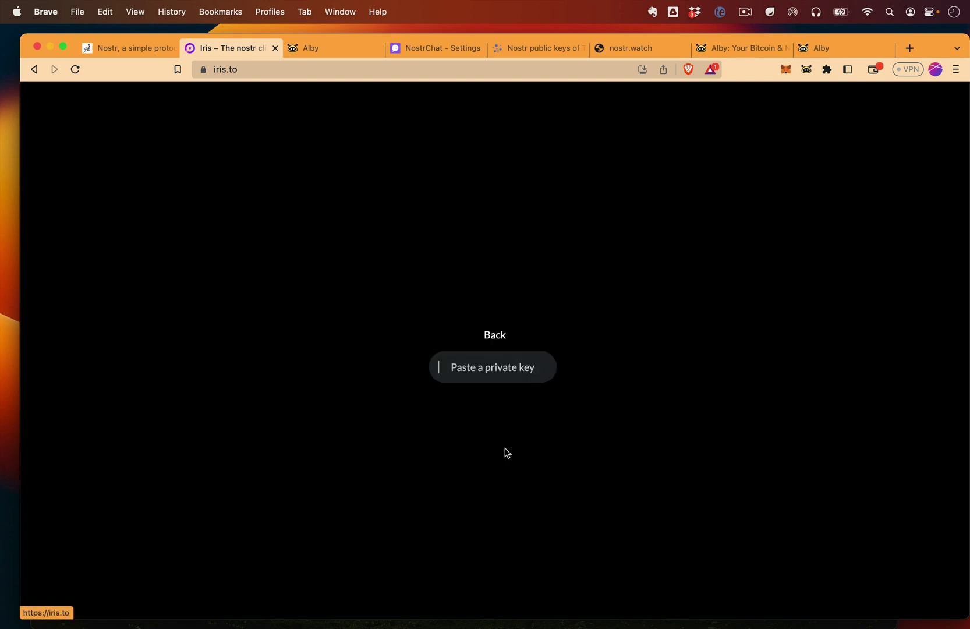
left_click(498, 334)
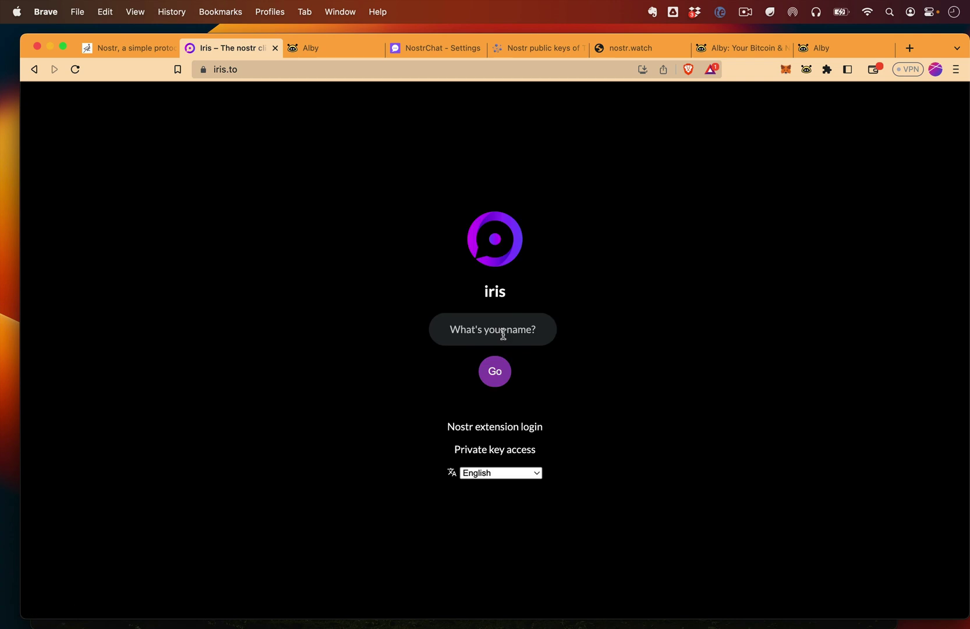
Log in via Nostr extension, connecting Alby with 'Remember my choice' ticked.
left_click(510, 431)
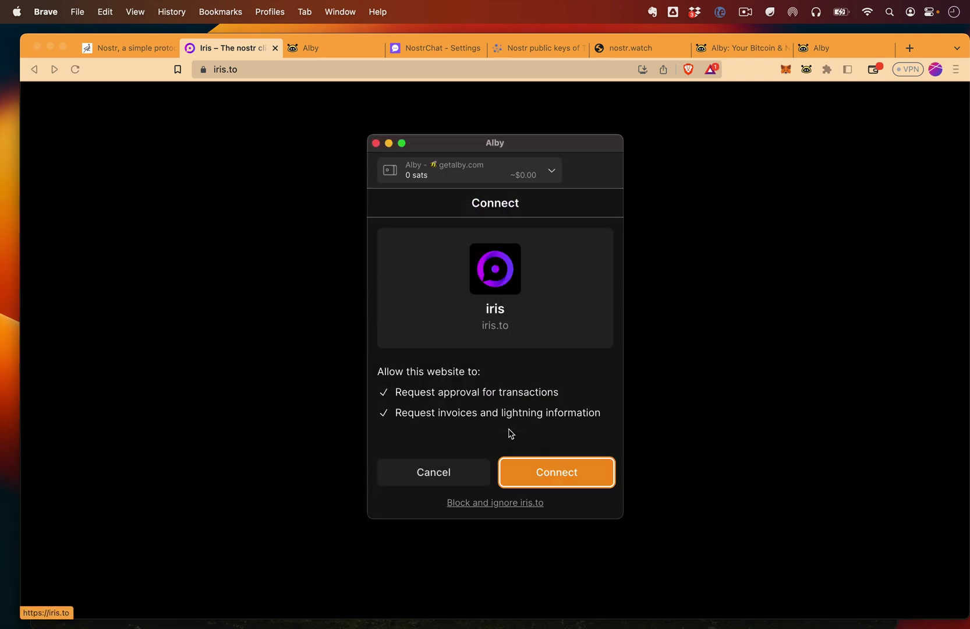
left_click(556, 485)
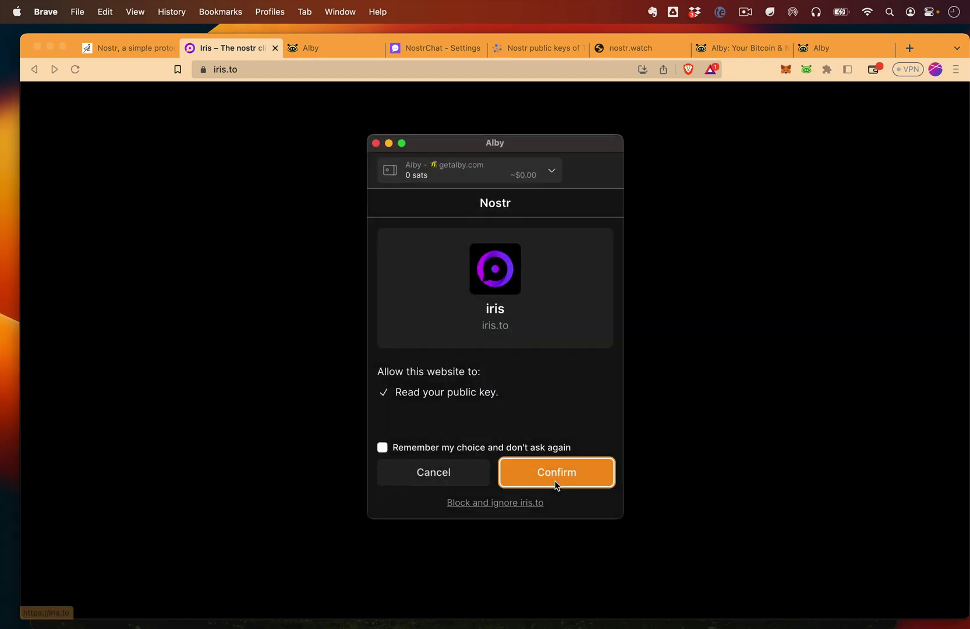
left_click(428, 445)
left_click(536, 471)
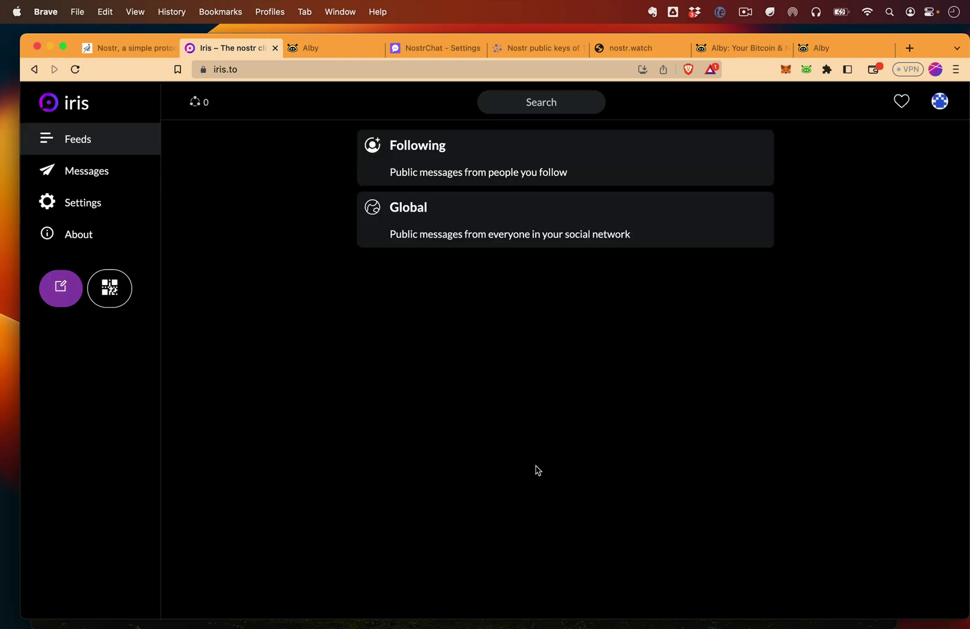
left_click(939, 103)
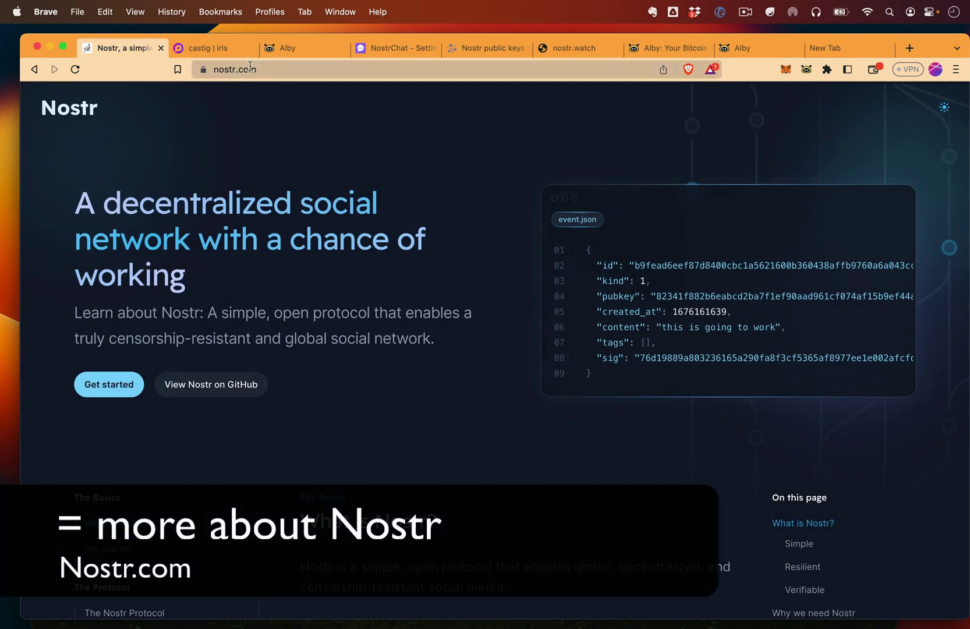
Scroll through nostr.com's 'What is Nostr?' introduction.
scroll(409, 271, "down", 8)
scroll(409, 268, "up", 7)
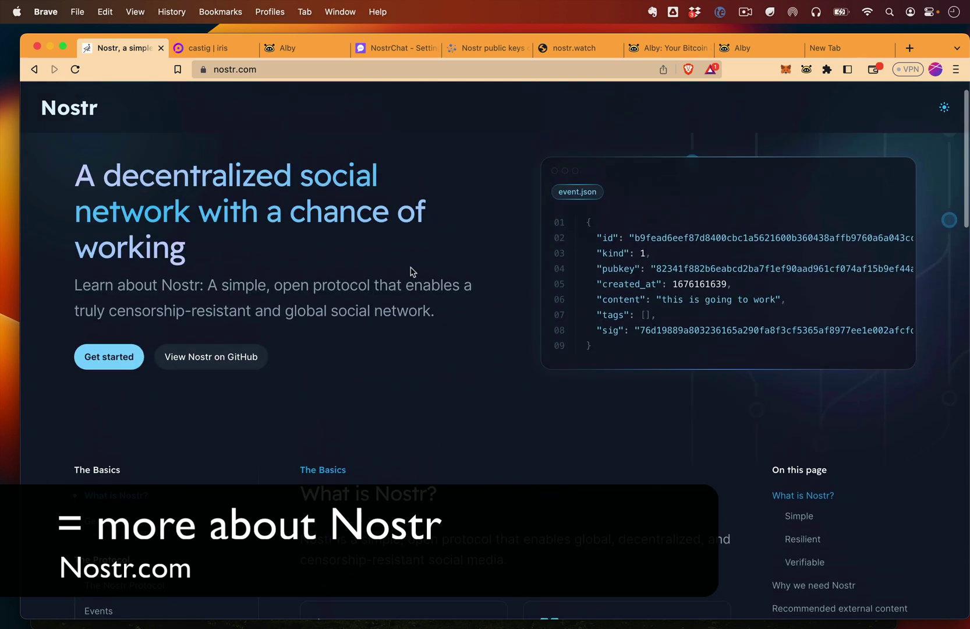
scroll(411, 271, "up", 1)
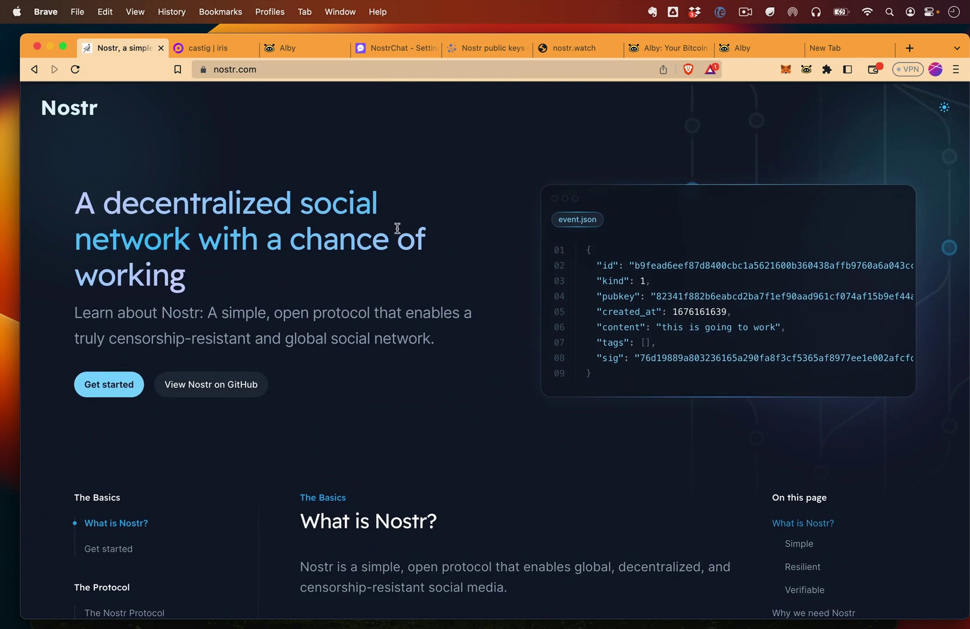